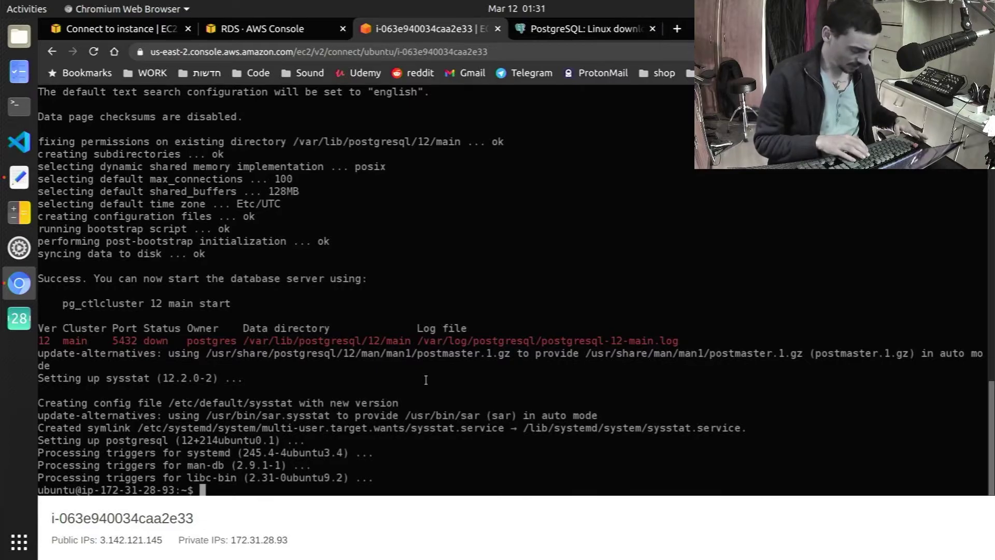
- Clear the terminal output, then copy the complete psql connection command from AWS_EC2_RDS_CONECTION in the text editor
key("ctrl+l")
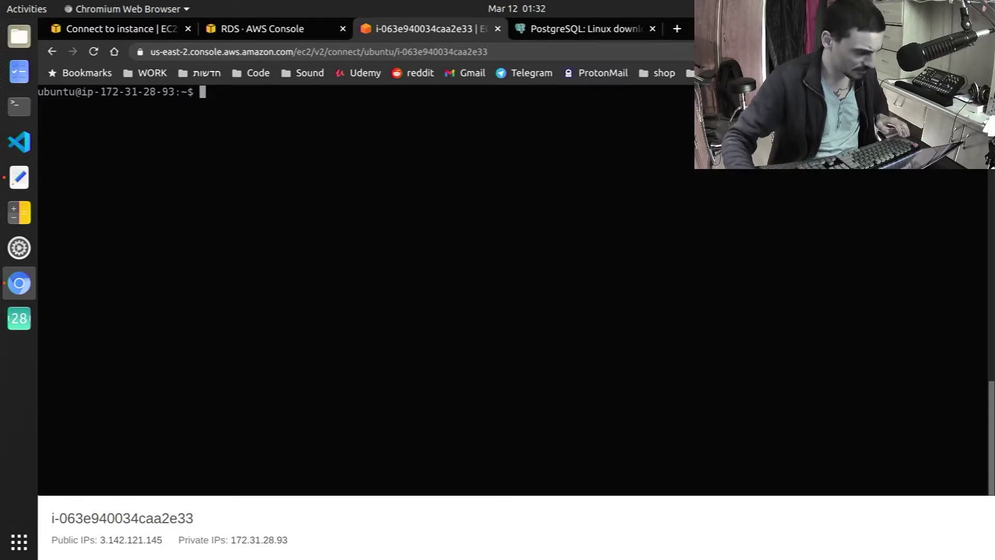
left_click(15, 182)
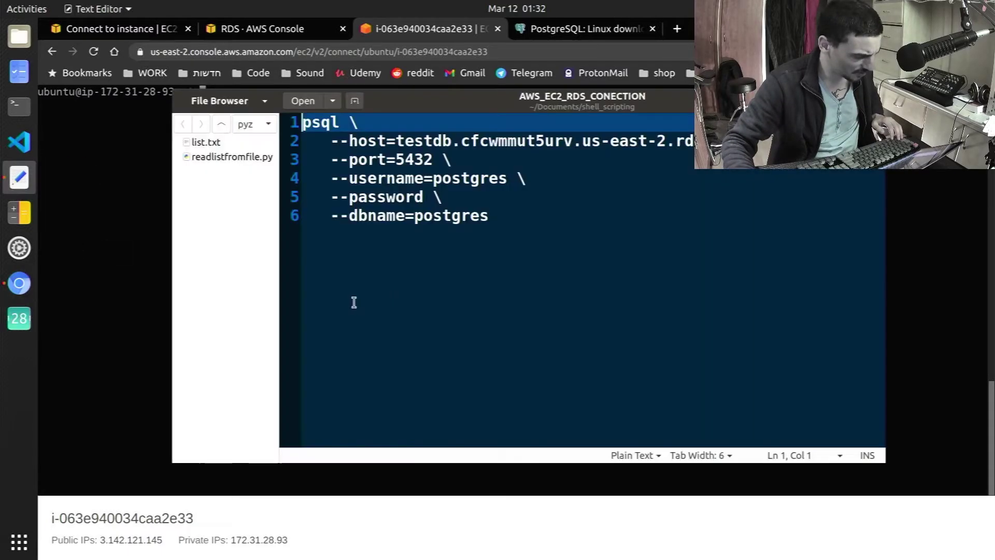
left_click_drag(515, 230, 302, 122)
right_click(375, 198)
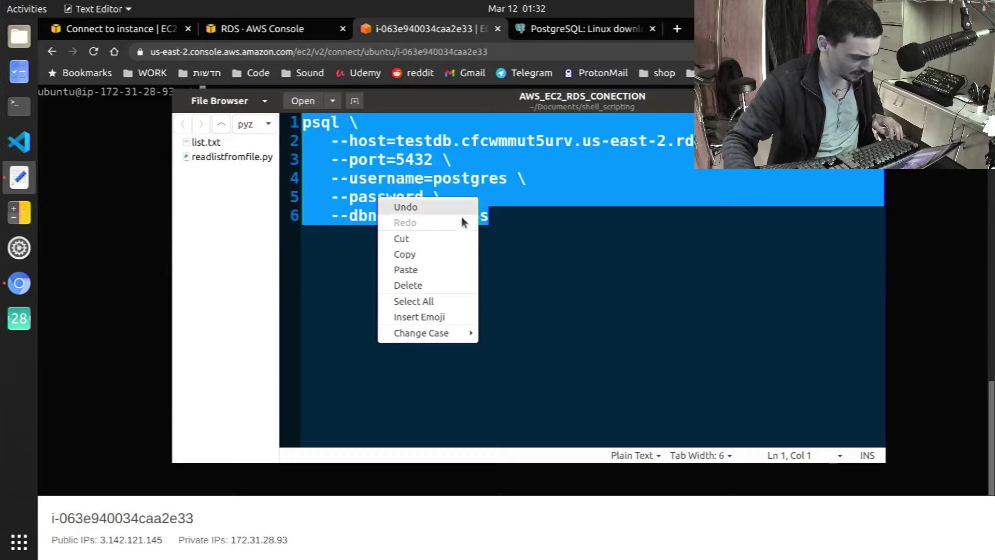
left_click(439, 255)
- Go to the Databases list in the RDS console, refresh it, and check the status of testdb
left_click(269, 28)
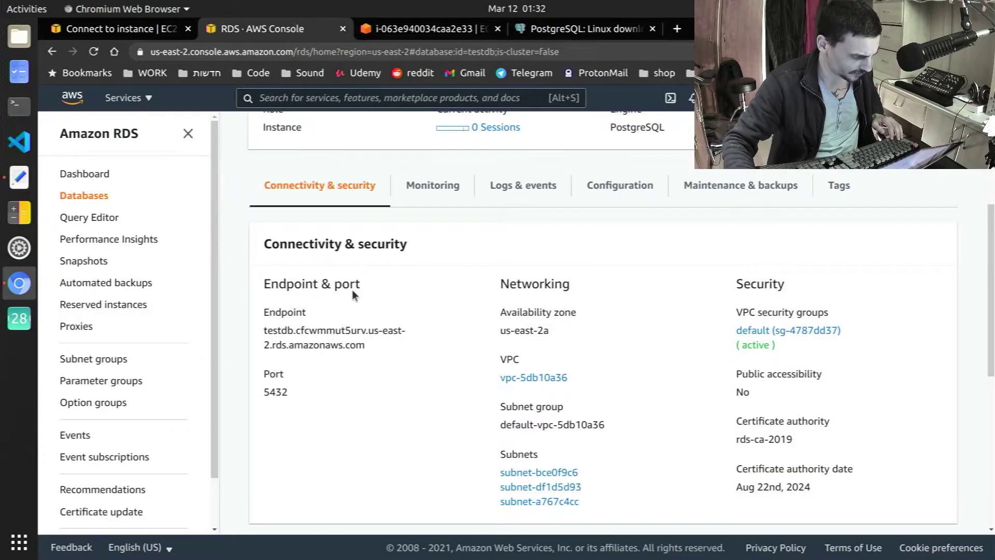
scroll(436, 279, "up", 3)
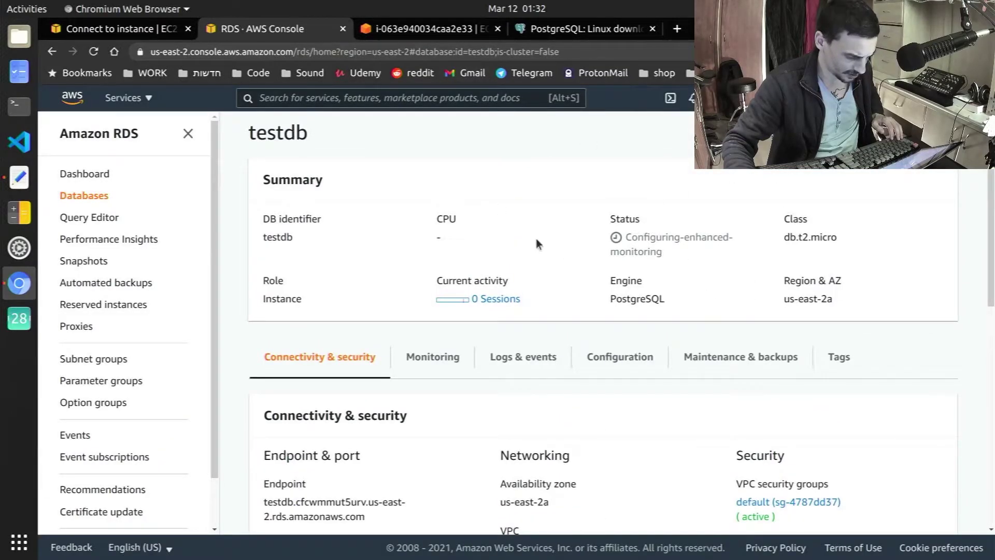
scroll(535, 239, "up", 1)
left_click(323, 141)
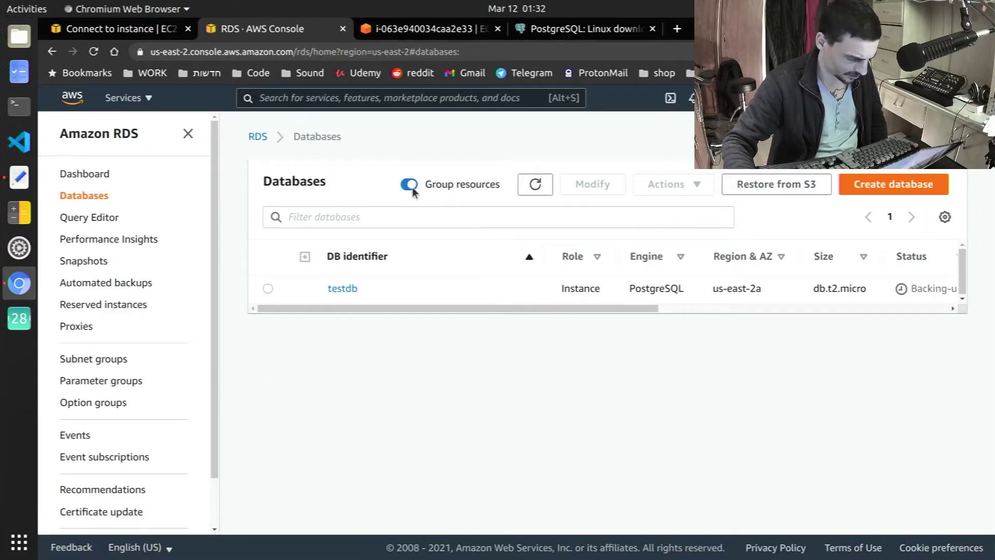
left_click(535, 184)
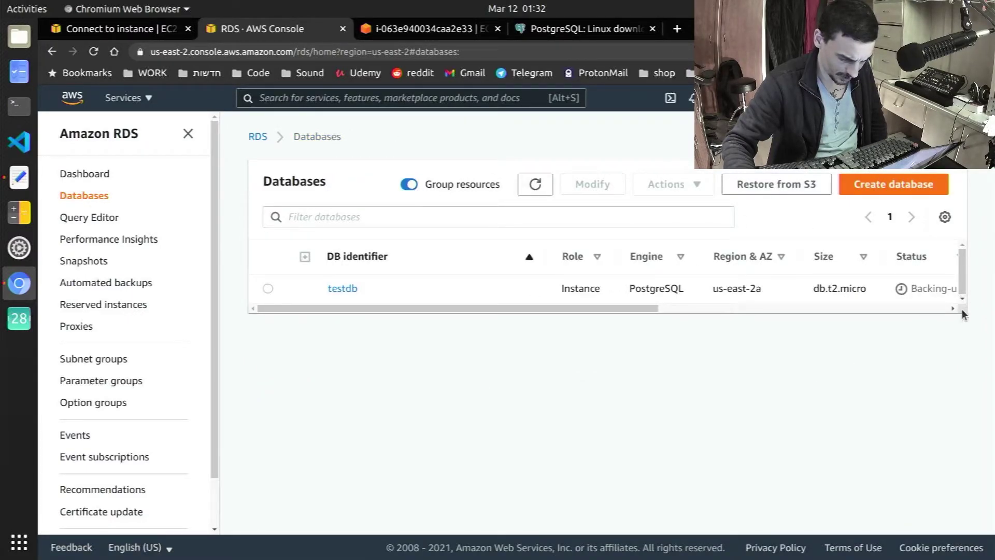
left_click_drag(610, 308, 594, 342)
left_click_drag(599, 308, 586, 334)
double_click(740, 288)
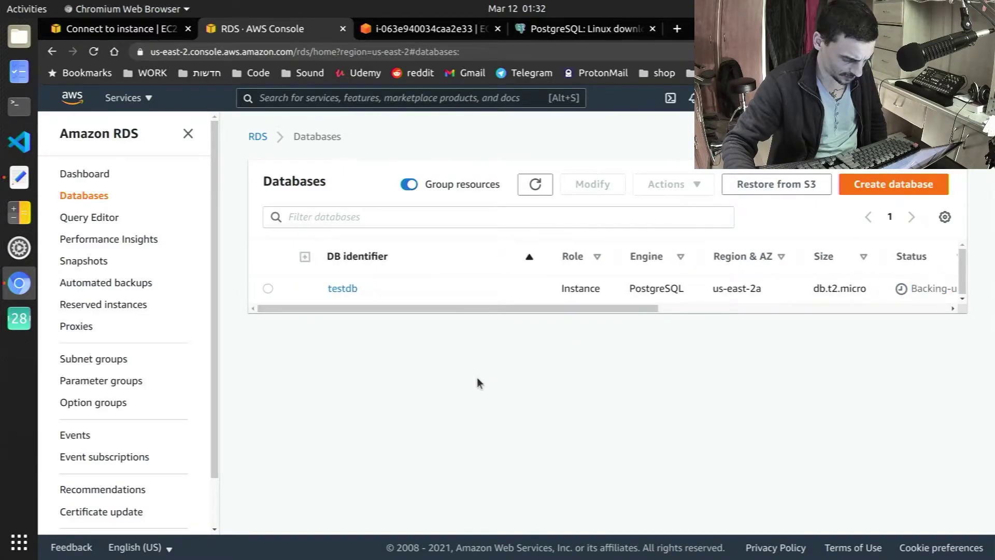
left_click(534, 184)
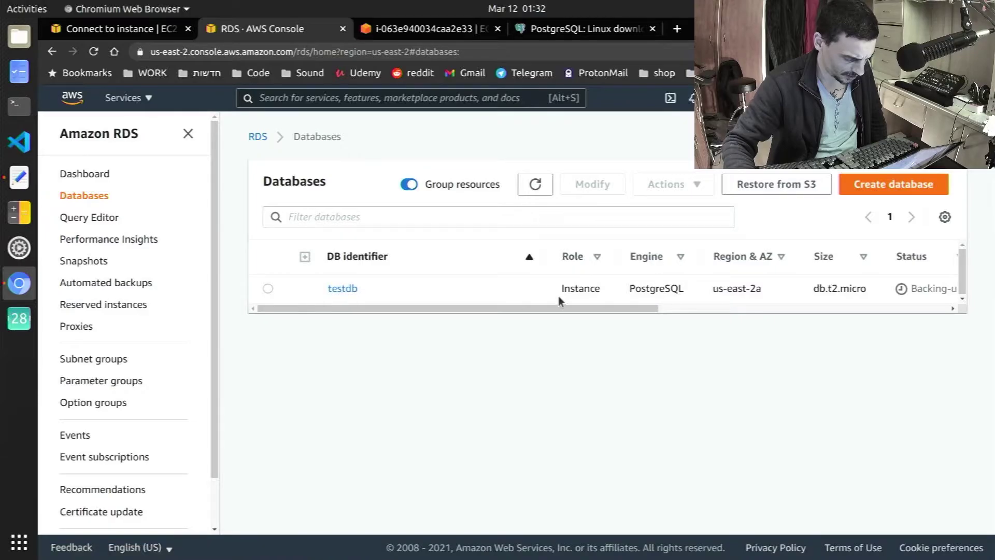
left_click_drag(628, 289, 677, 297)
left_click(636, 338)
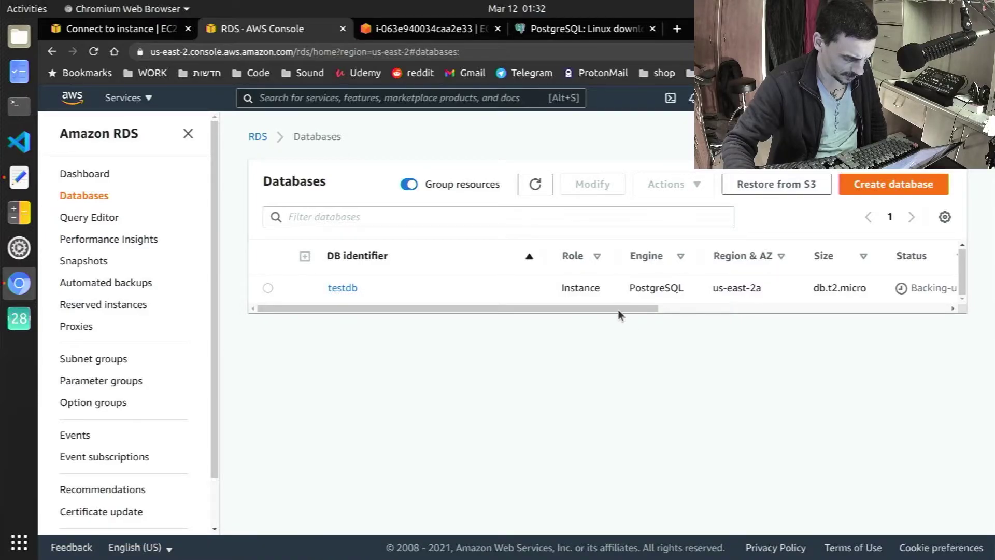
left_click(422, 28)
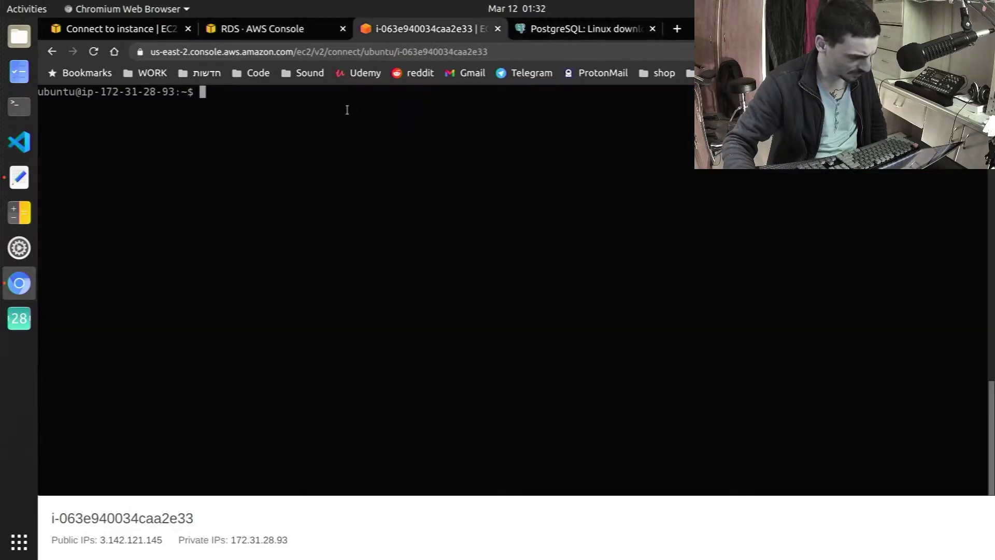
type("sudo apt-get -y install postgresq")
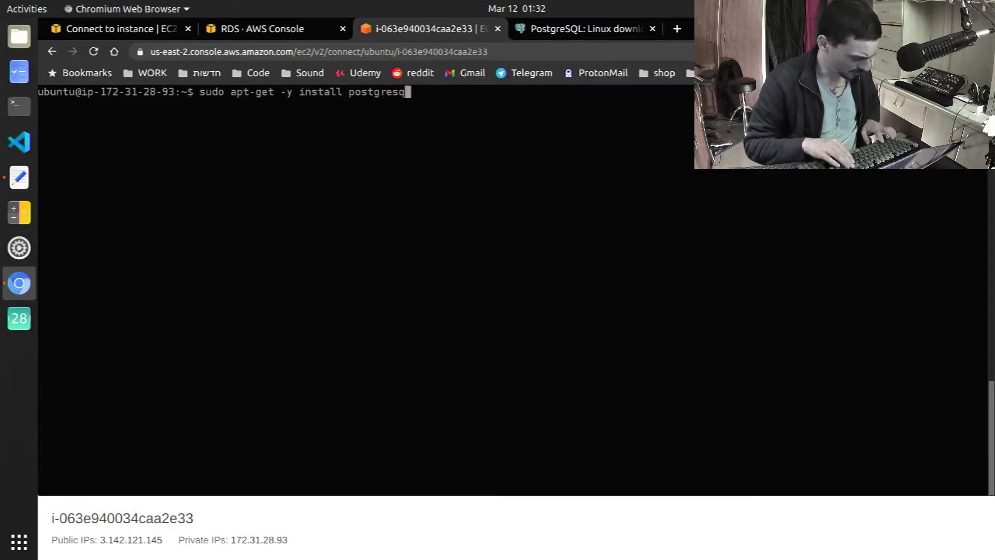
key("BackSpace")
key("BackSpace")
key("BackSpace")
key("BackSpace")
key("BackSpace")
key("BackSpace")
key("BackSpace")
key("BackSpace")
key("BackSpace")
key("BackSpace")
key("BackSpace")
key("BackSpace")
key("BackSpace")
key("BackSpace")
key("BackSpace")
key("BackSpace")
key("BackSpace")
key("BackSpace")
key("BackSpace")
key("BackSpace")
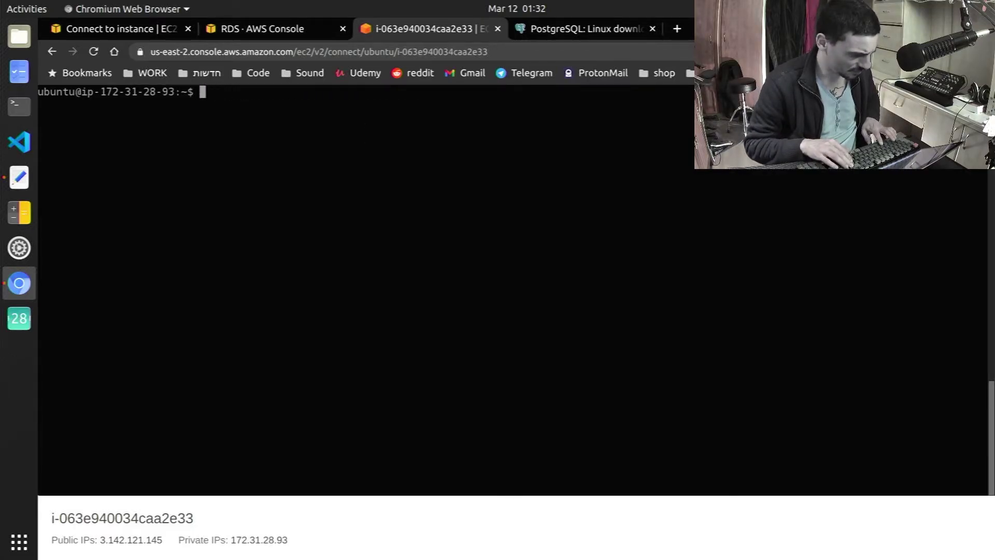
- Try to connect to the testdb database by running the copied psql command in the EC2 terminal
type("psql \\    --host=testdb.cfcwmmut5urv.us-east-2.rds.amazonaws.com")
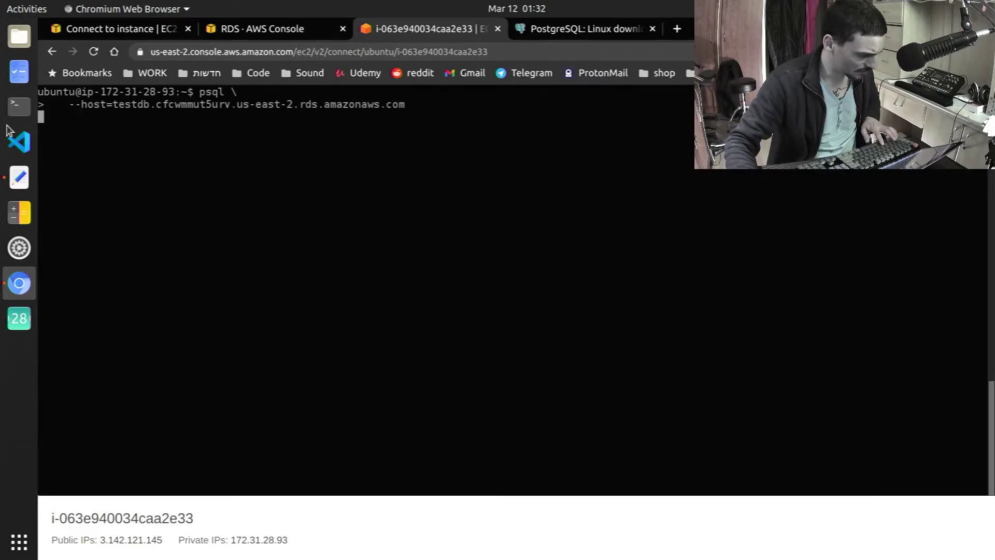
left_click(14, 185)
left_click_drag(533, 215, 89, 40)
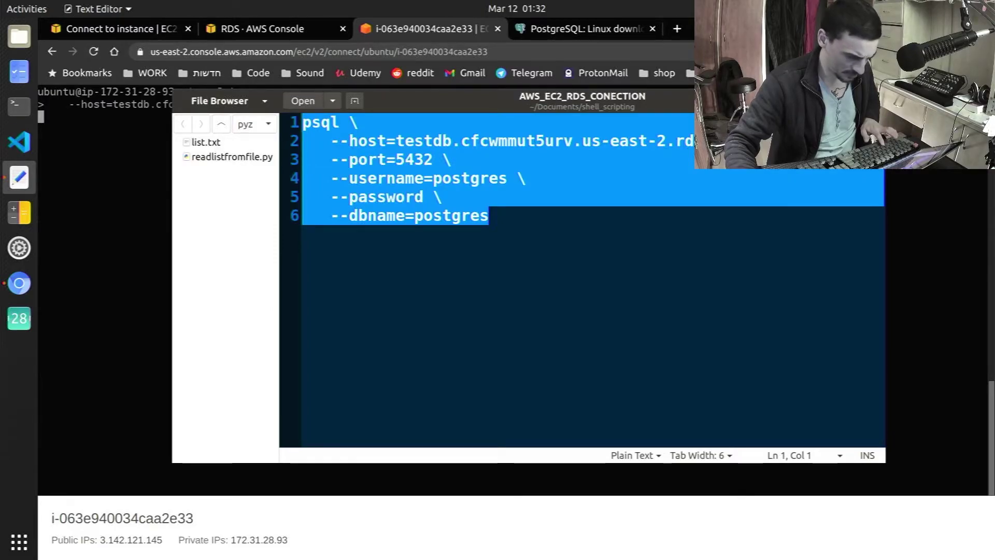
key("alt+Tab")
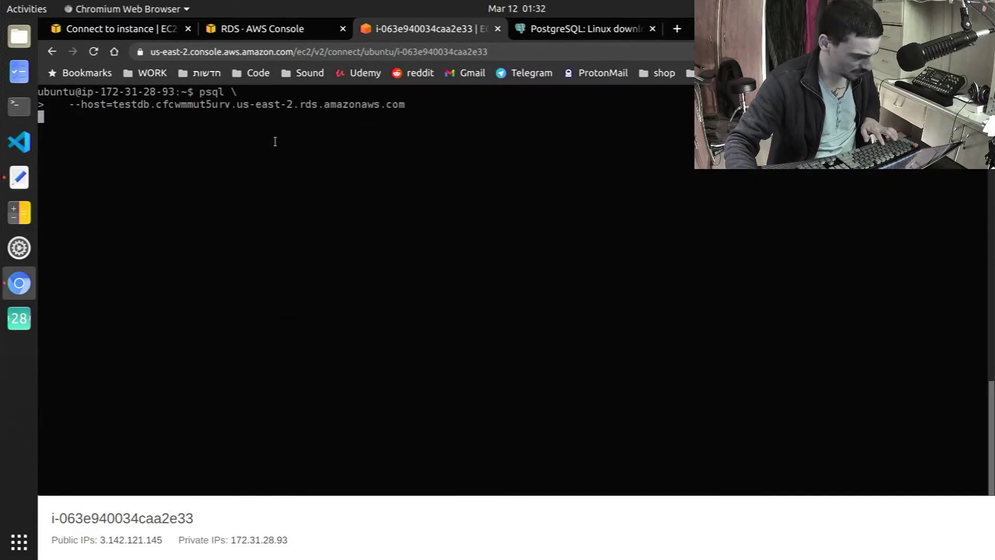
key("ctrl+v")
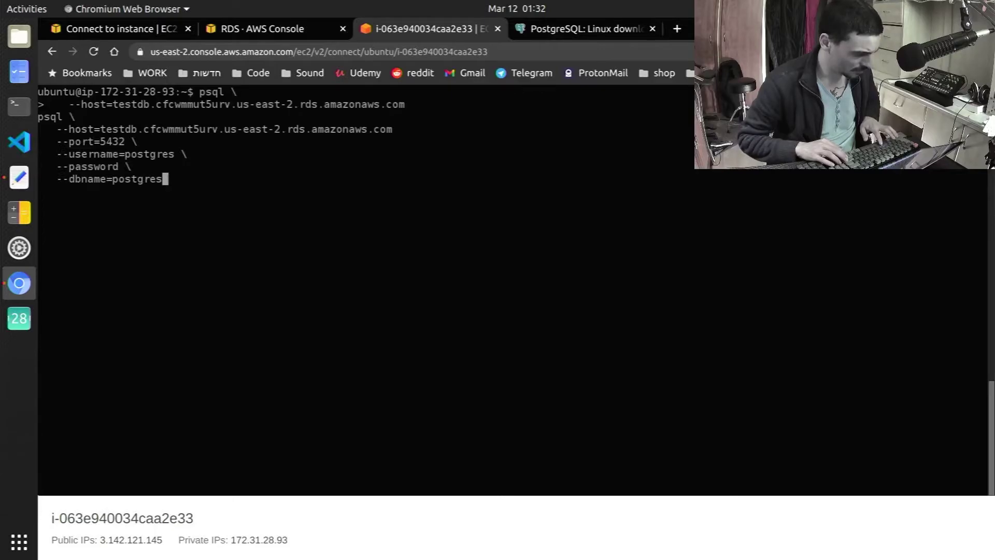
key("Return")
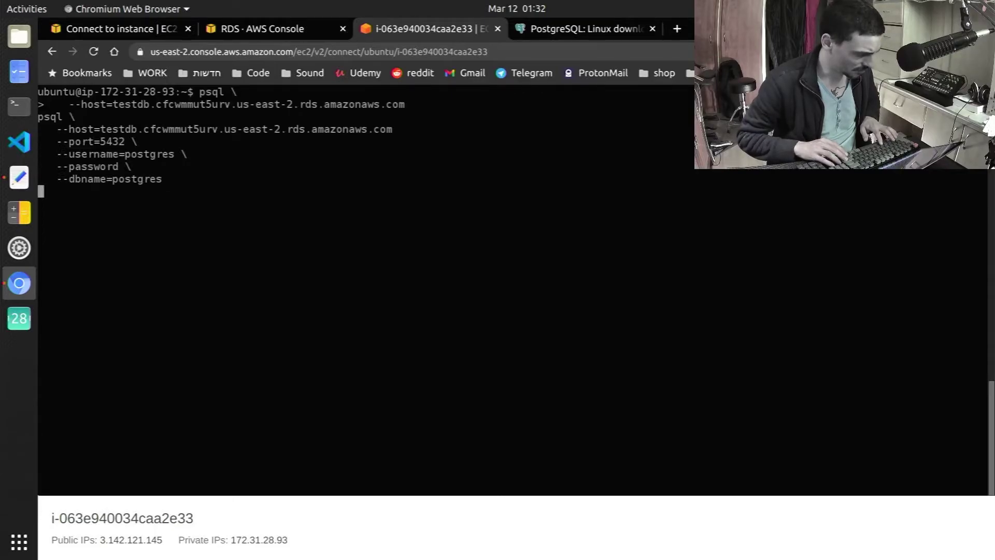
key("Return")
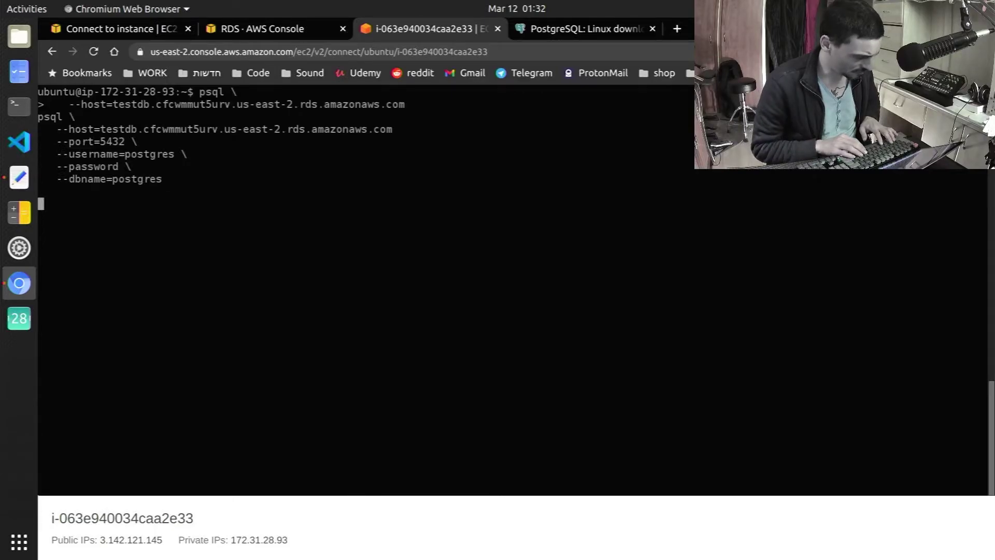
key("ctrl+l")
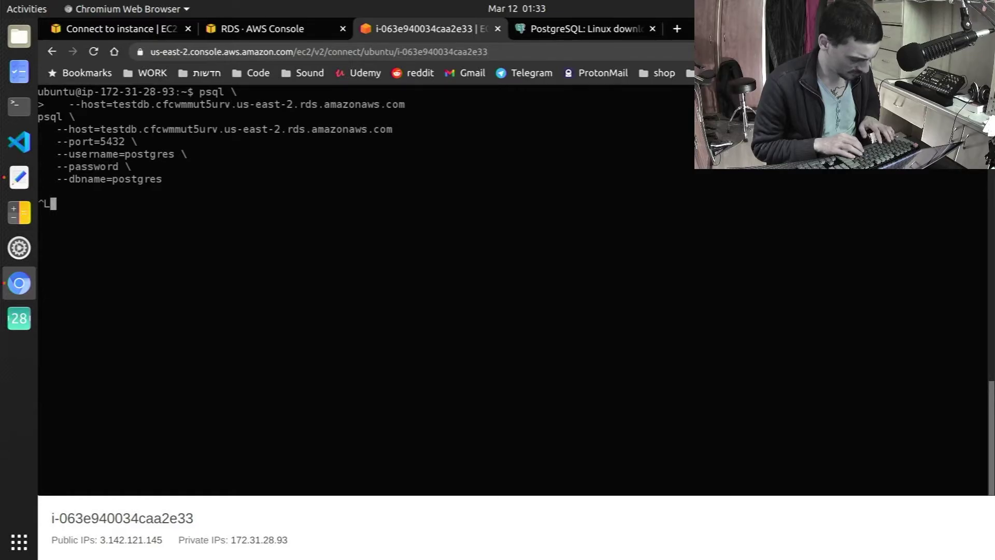
key("ctrl+c")
key("ctrl+l")
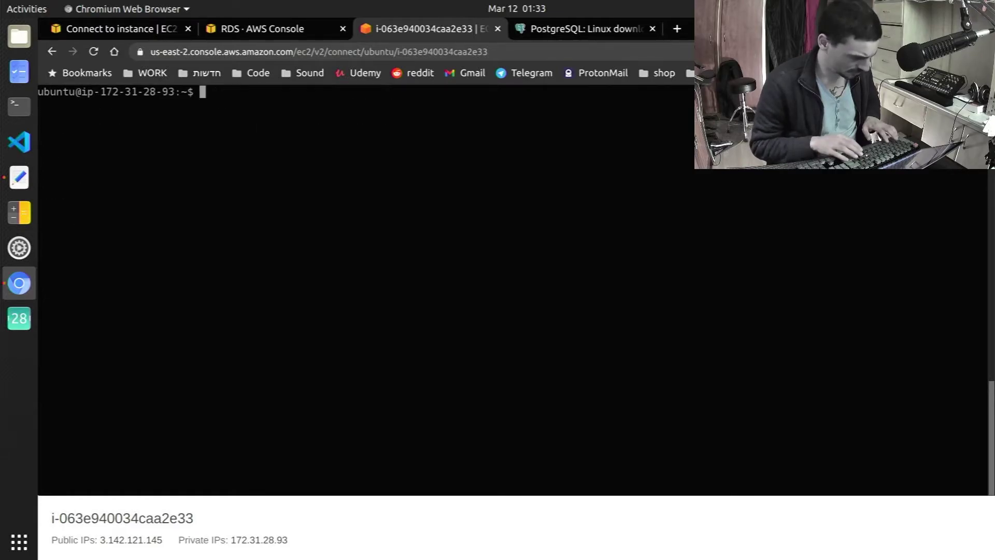
- Try the copied psql command once more at the empty shell prompt, then cancel it and clear the terminal
key("ctrl+shift+v")
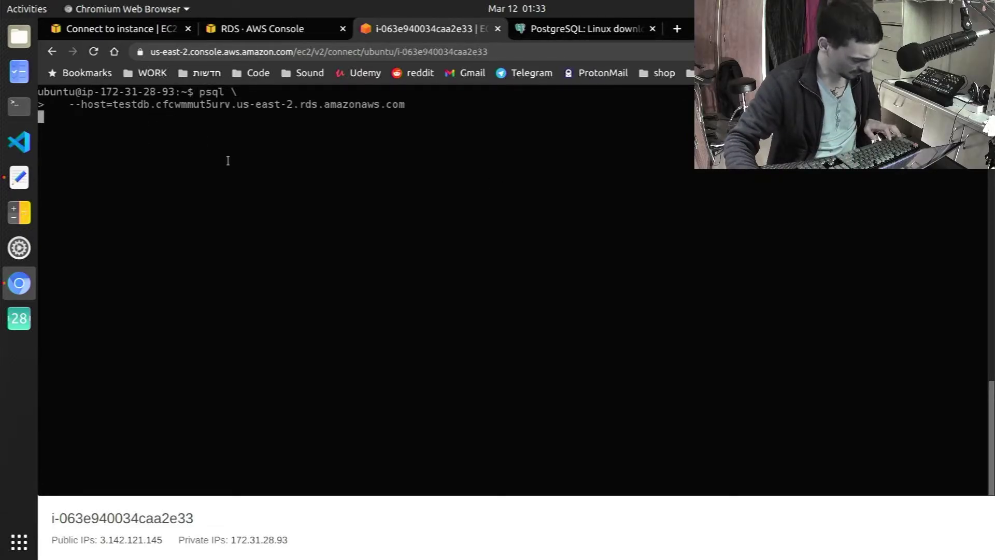
key("ctrl+c")
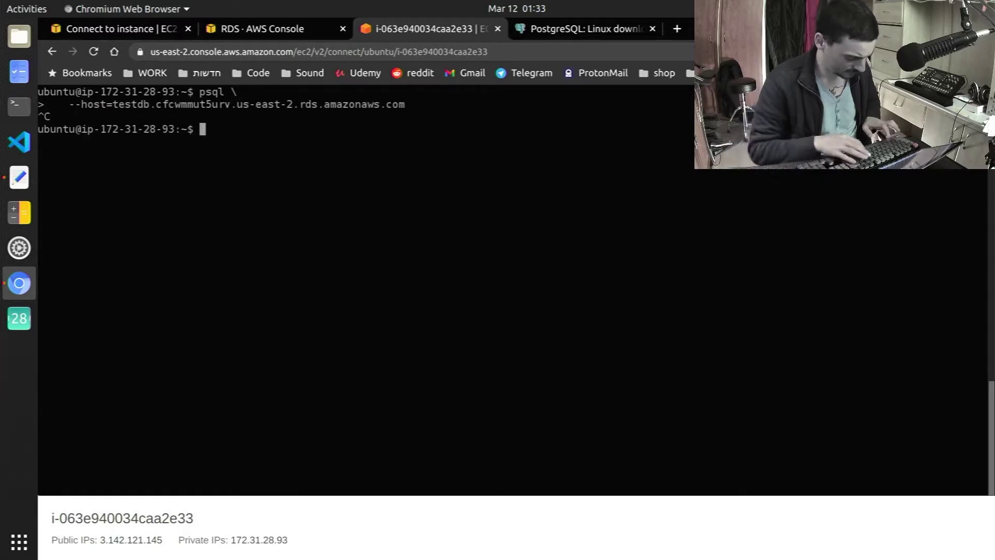
key("ctrl+l")
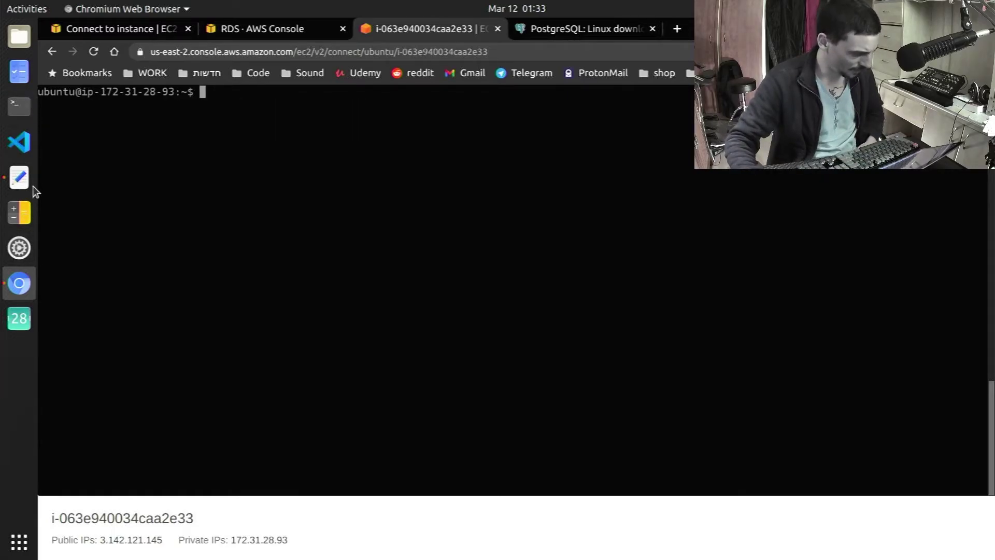
- In the text editor, delete the trailing character at the end of the --host line and copy the whole psql command
left_click(19, 177)
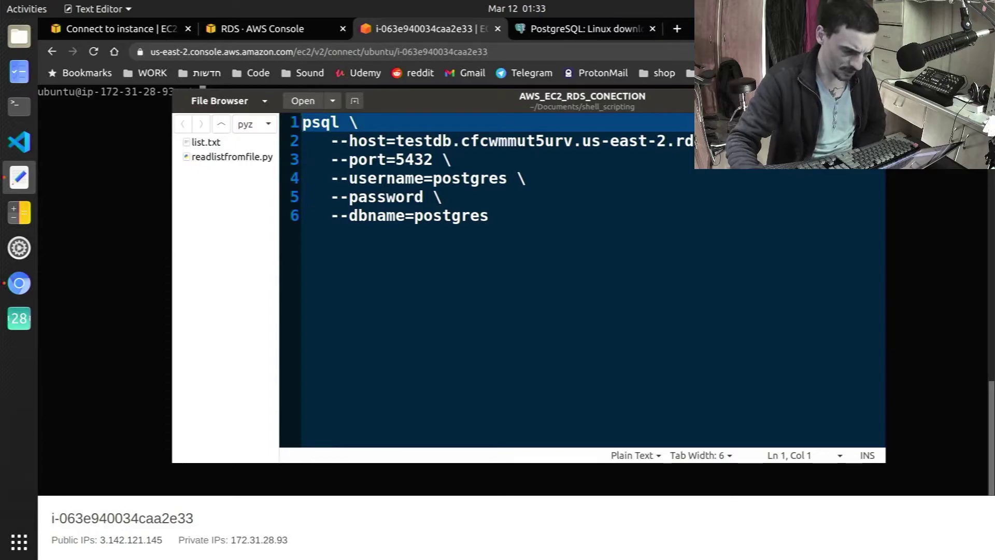
key("Down")
key("End")
key("BackSpace")
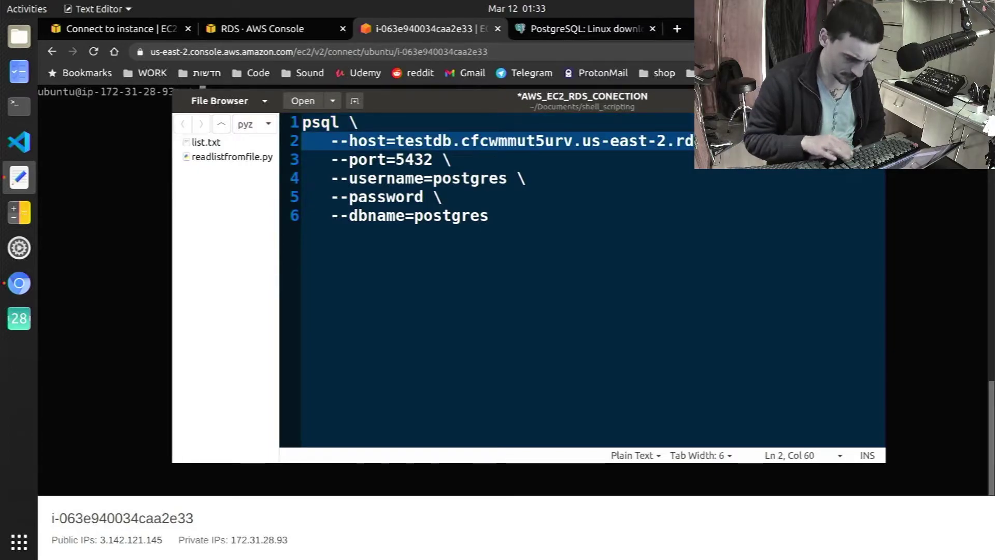
left_click(771, 271)
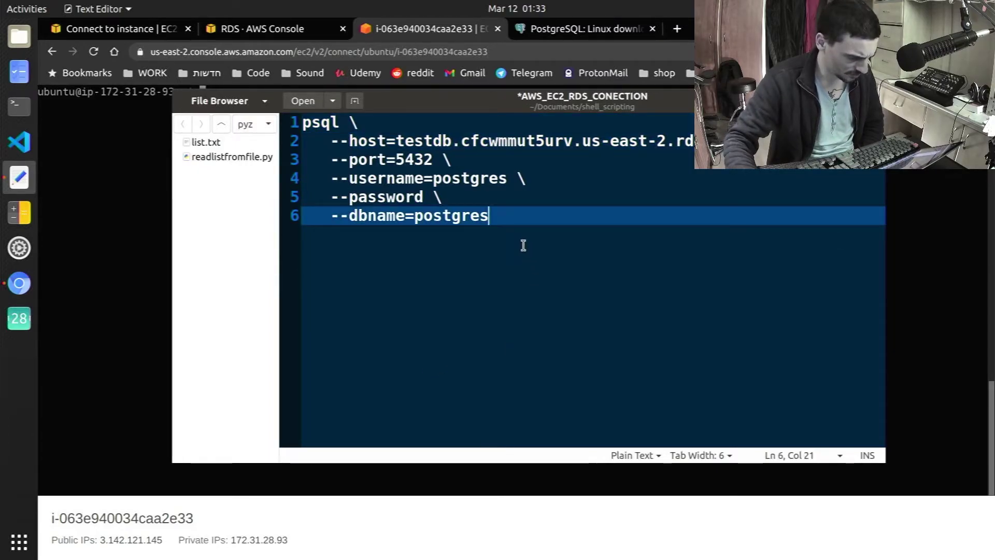
key("ctrl+a")
right_click(372, 192)
left_click(407, 248)
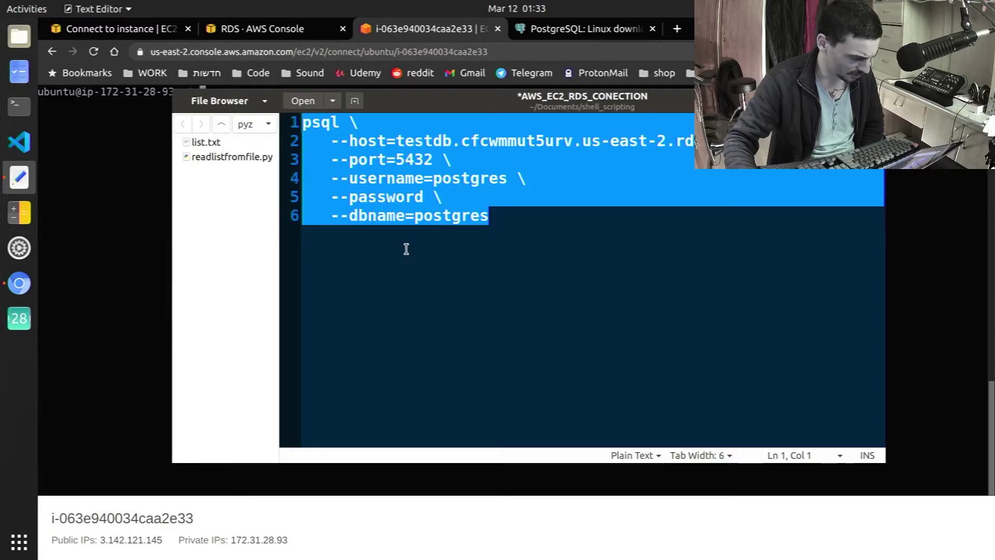
- Try to connect to testdb from the EC2 terminal with the corrected psql command, submitting the database password
key("alt+Tab")
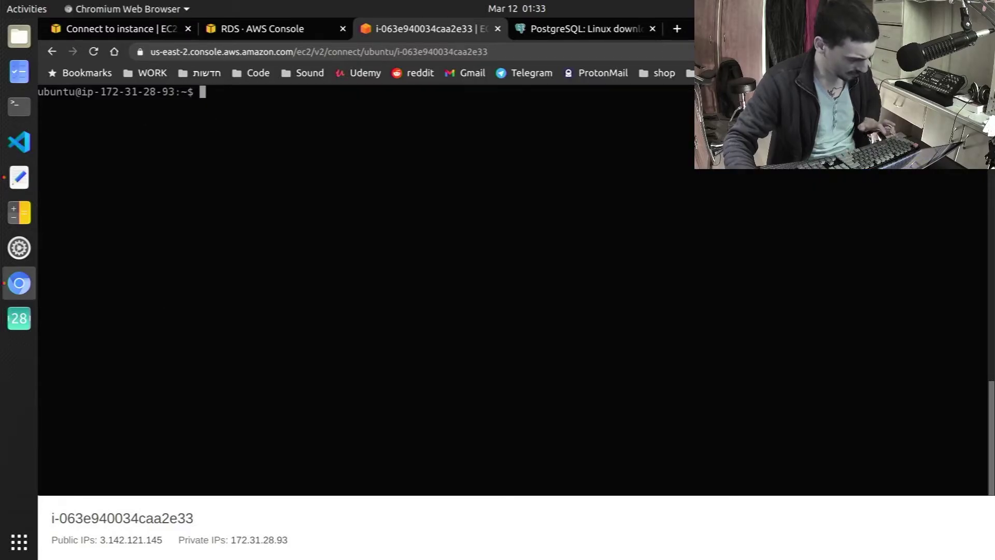
key("ctrl+shift+v")
key("Return")
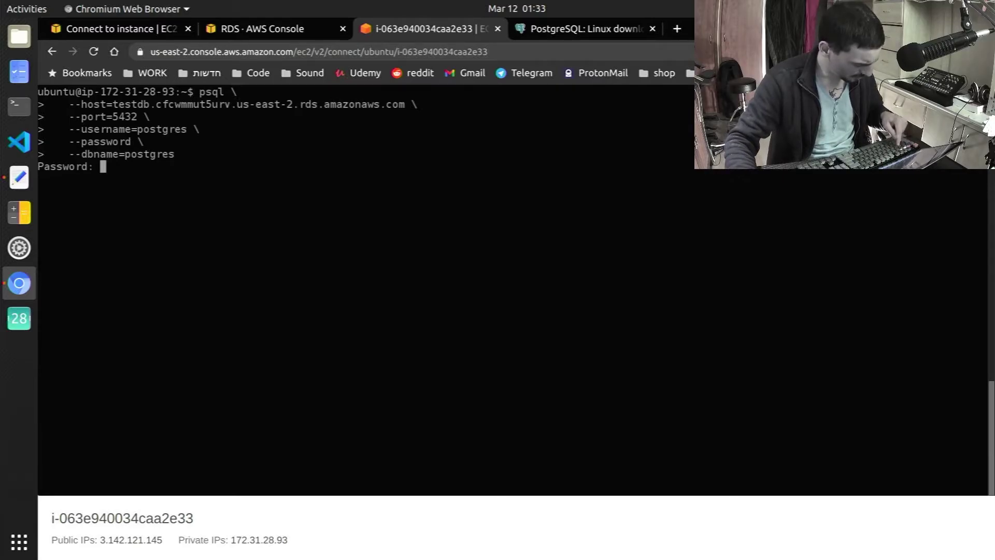
key("Return")
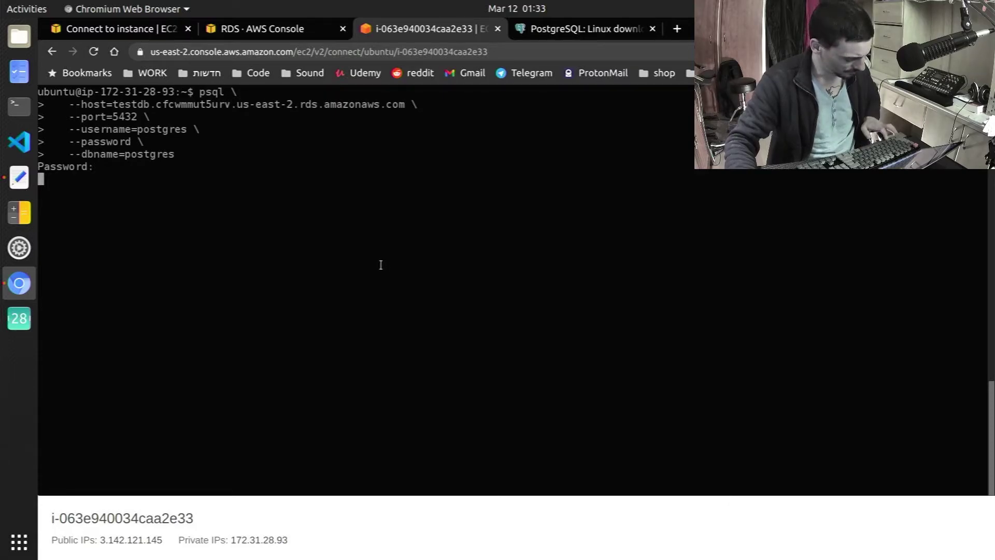
key("ctrl+c")
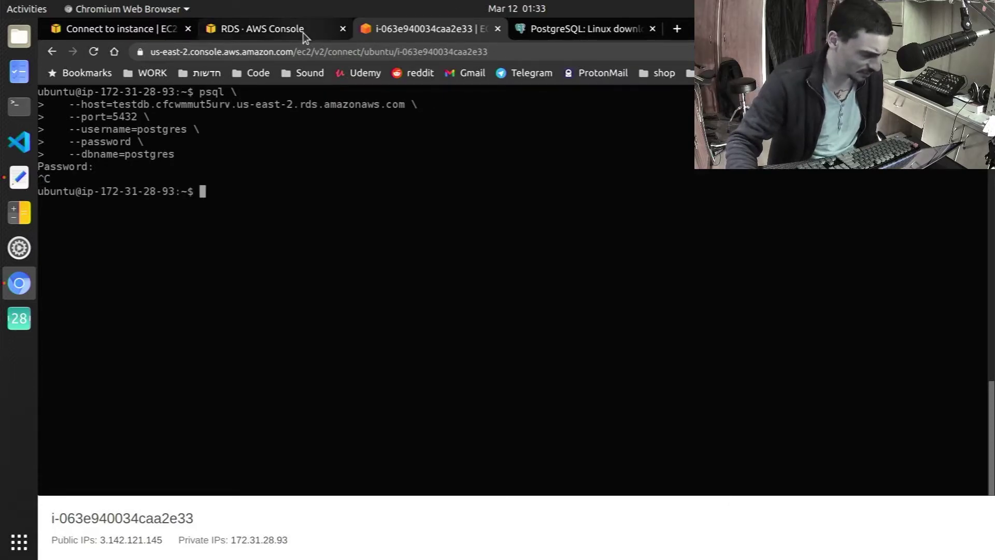
- Refresh the database list in the RDS console and recheck testdb's entry in the Status column
left_click(269, 29)
left_click(535, 187)
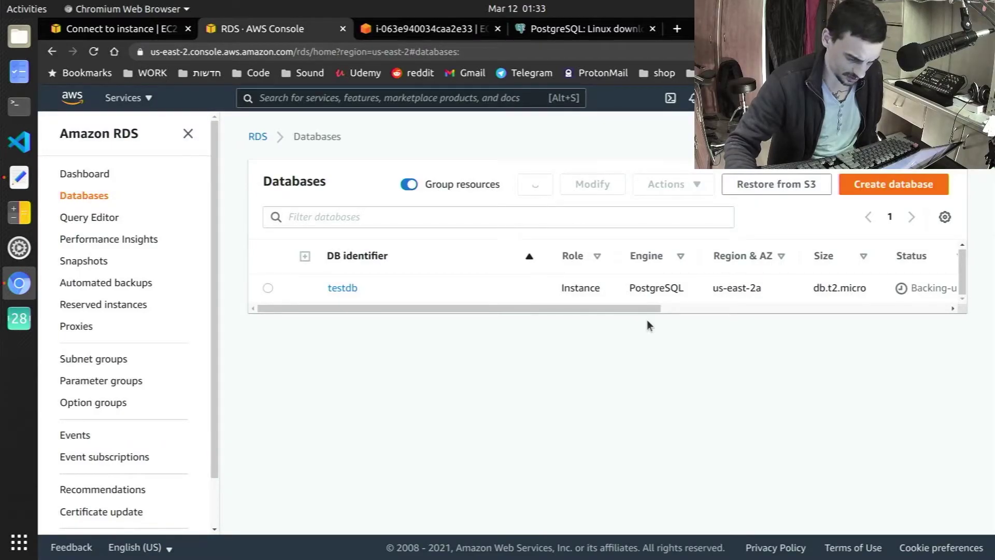
left_click_drag(644, 307, 745, 304)
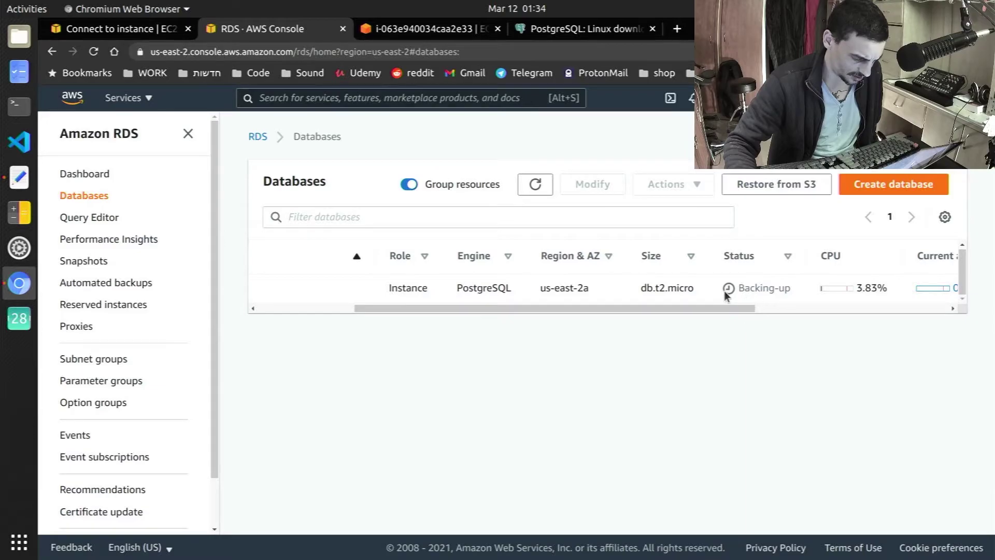
left_click_drag(724, 294, 374, 351)
left_click(756, 312)
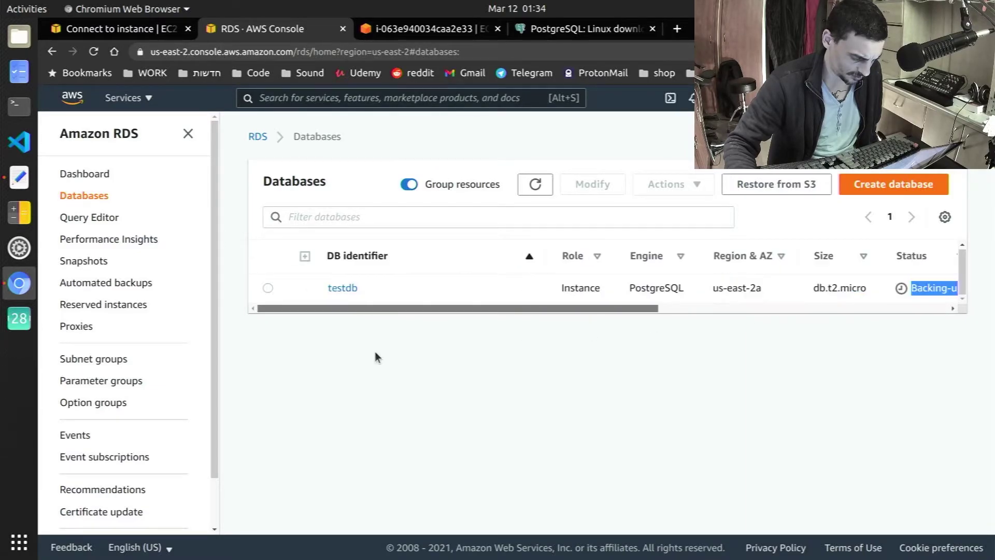
- Open testdb's details in the RDS console and copy its full endpoint address
left_click(339, 289)
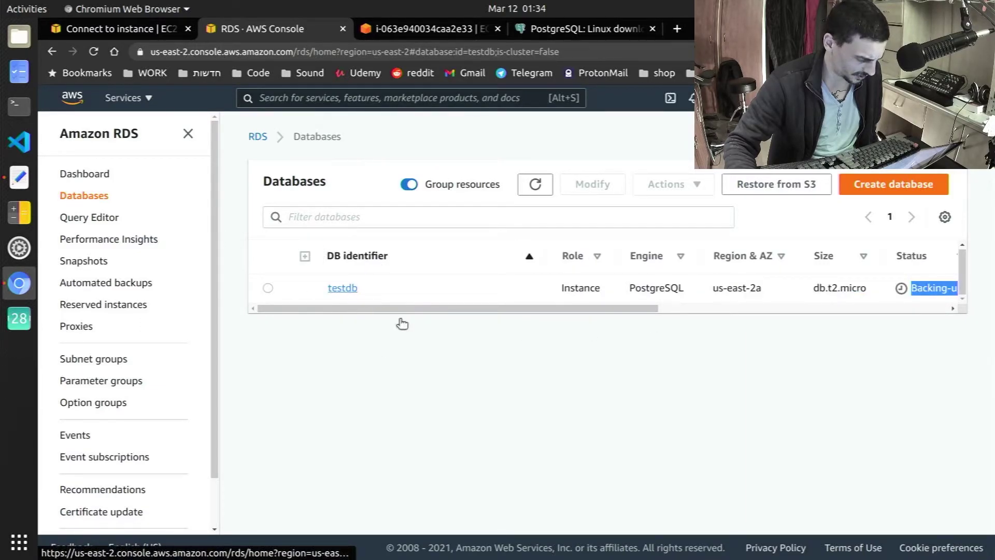
scroll(561, 403, "down", 5)
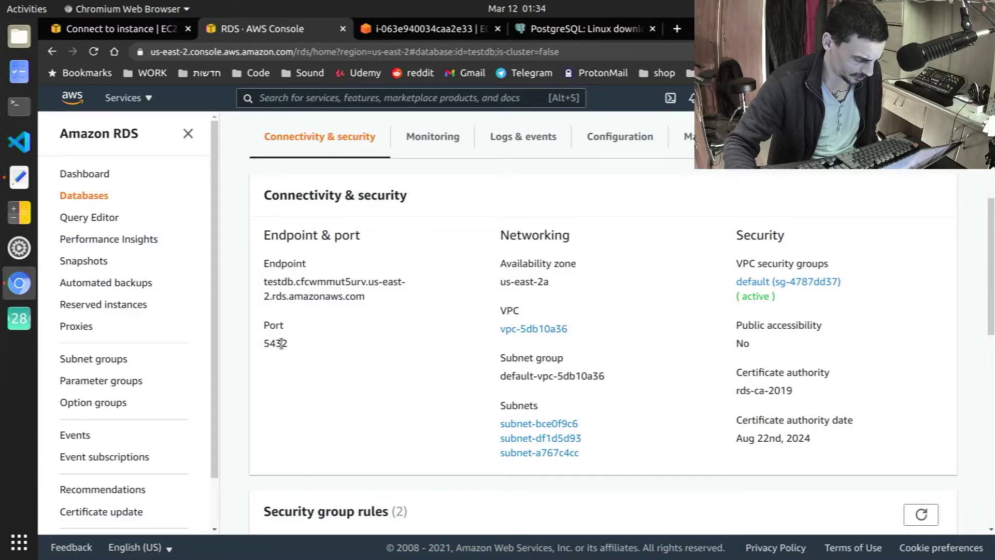
left_click_drag(398, 296, 258, 277)
right_click(284, 282)
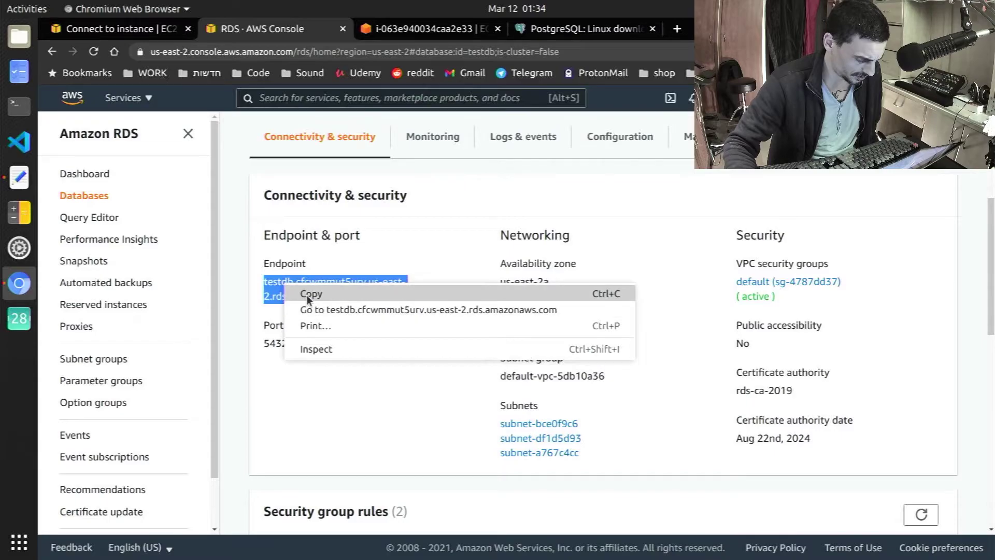
left_click(369, 294)
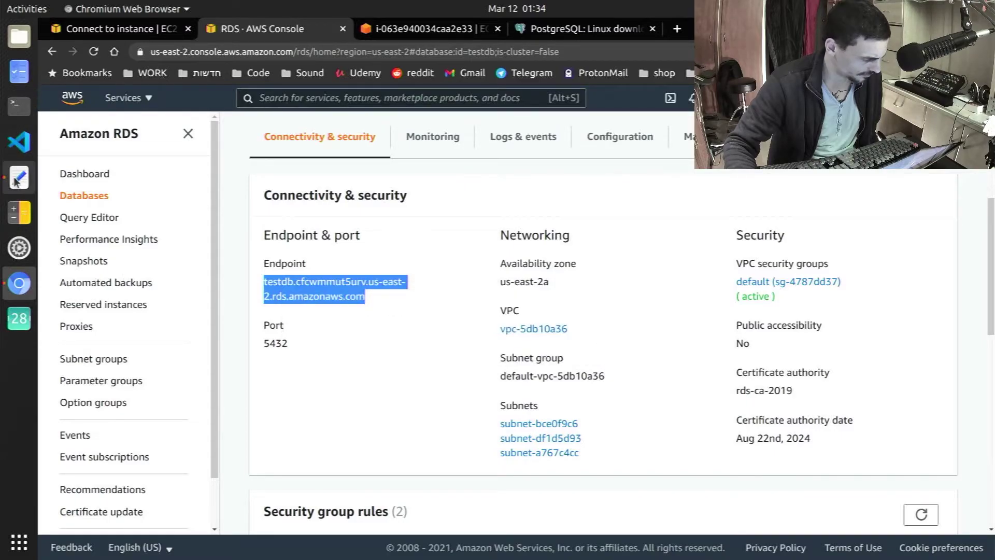
- In the text editor, replace the --host value of the psql command with the copied testdb endpoint
left_click(19, 177)
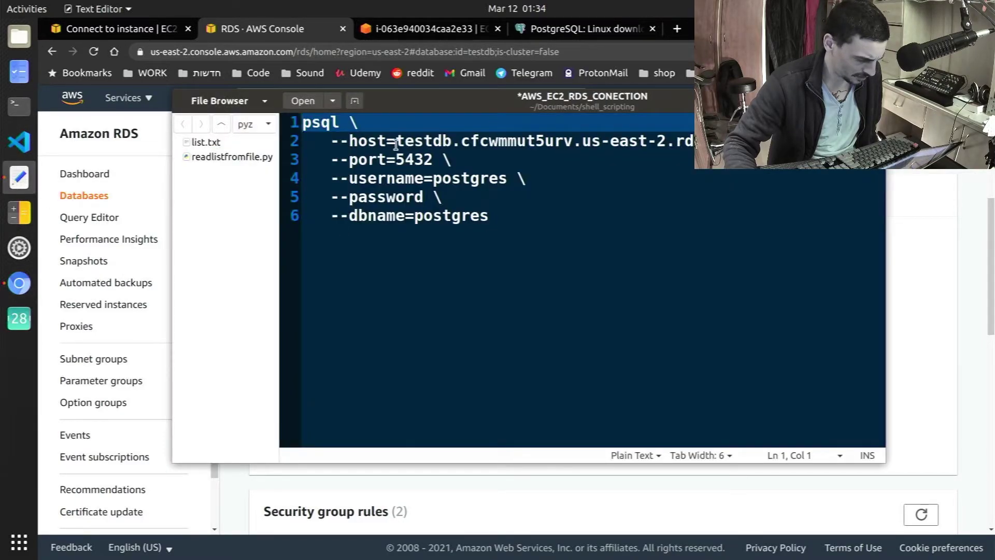
left_click_drag(396, 141, 835, 141)
right_click(820, 169)
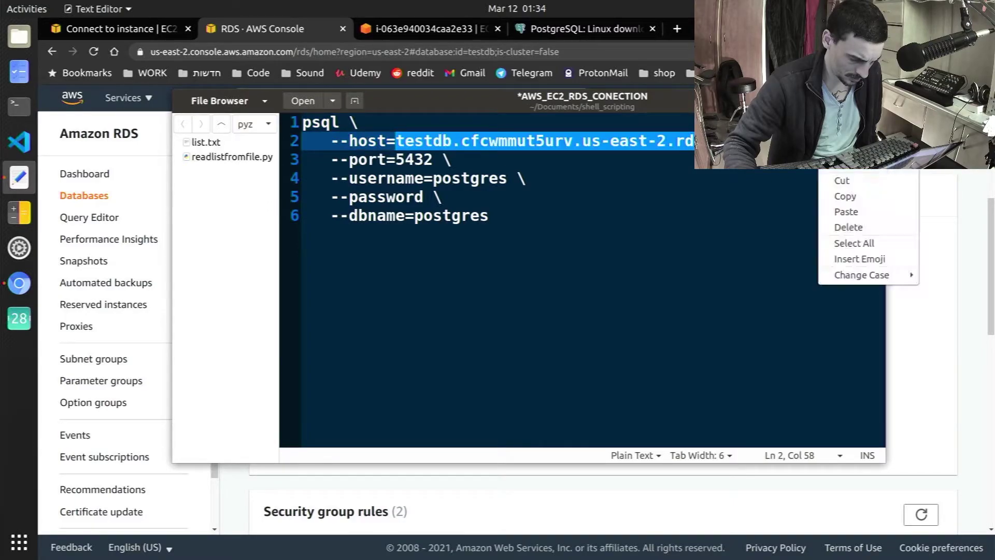
left_click(860, 199)
left_click(848, 220)
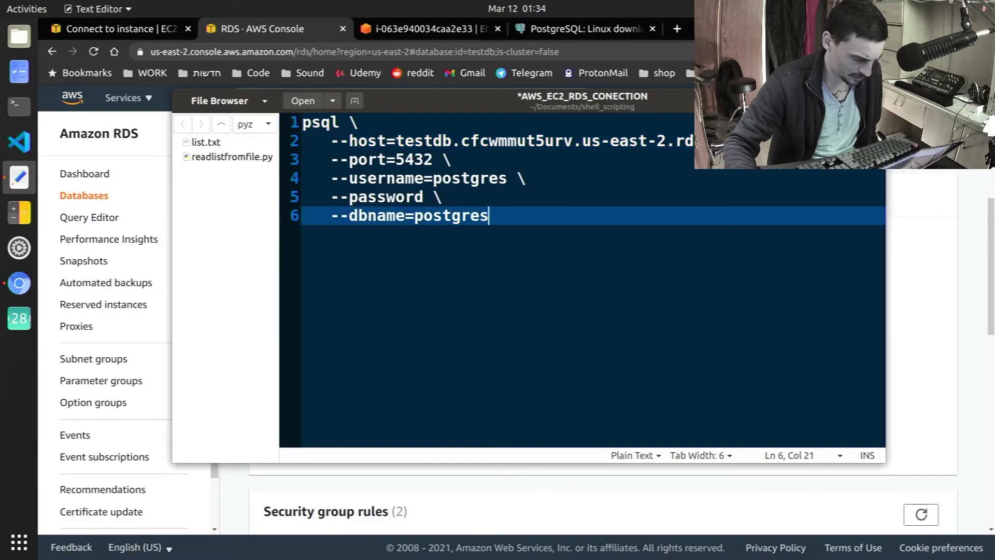
- Return to testdb's details in the browser, open its default VPC security group and examine the outbound rule
key("alt+Tab")
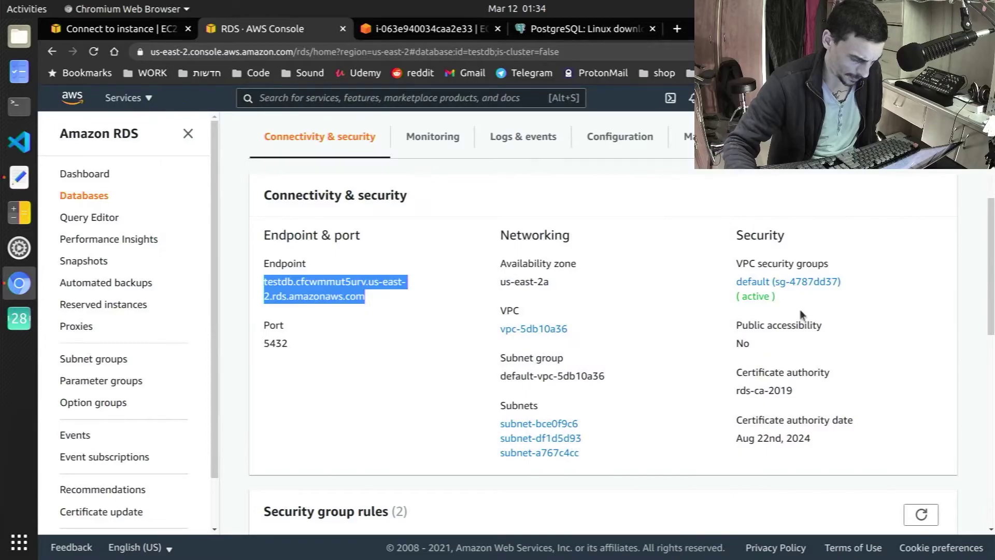
left_click(811, 281)
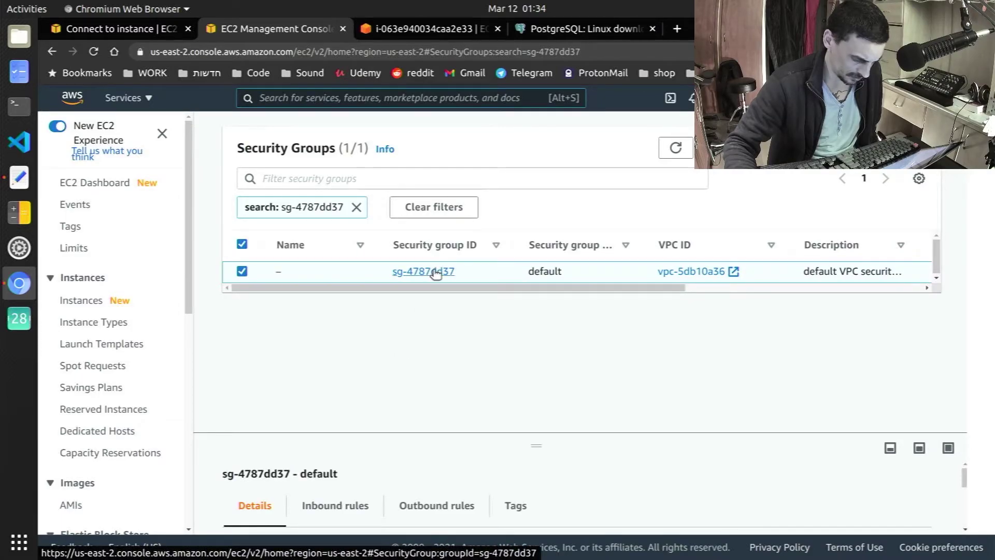
left_click(436, 274)
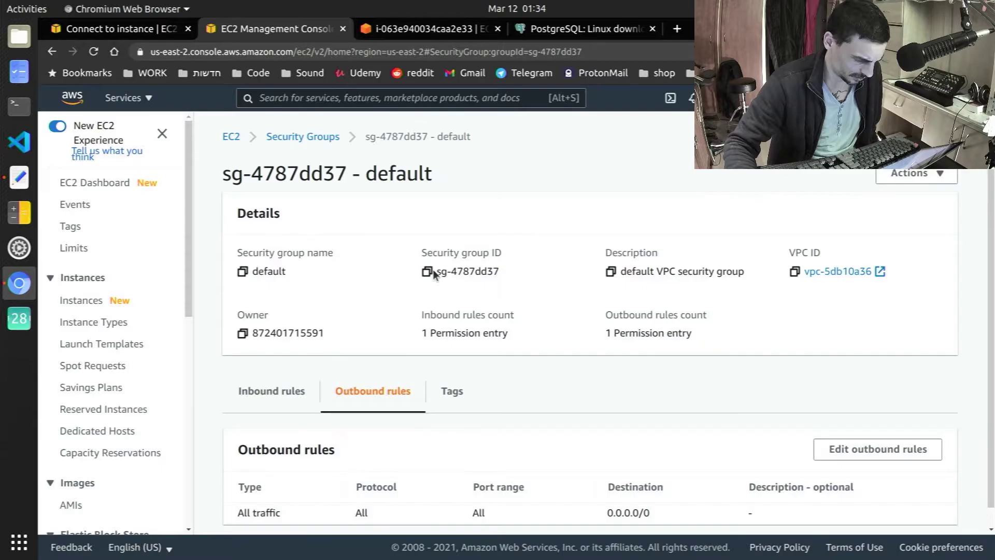
scroll(436, 317, "down", 1)
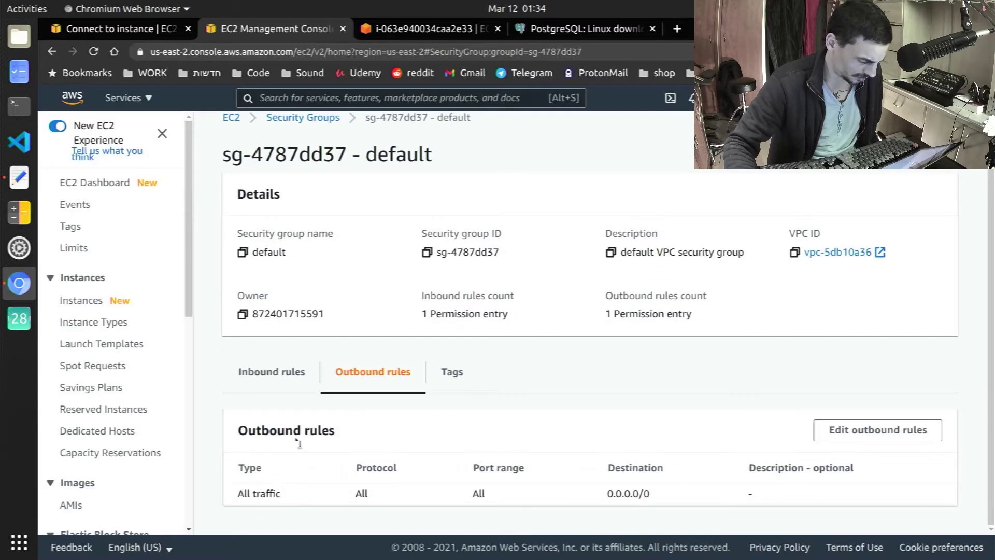
left_click_drag(469, 494, 756, 497)
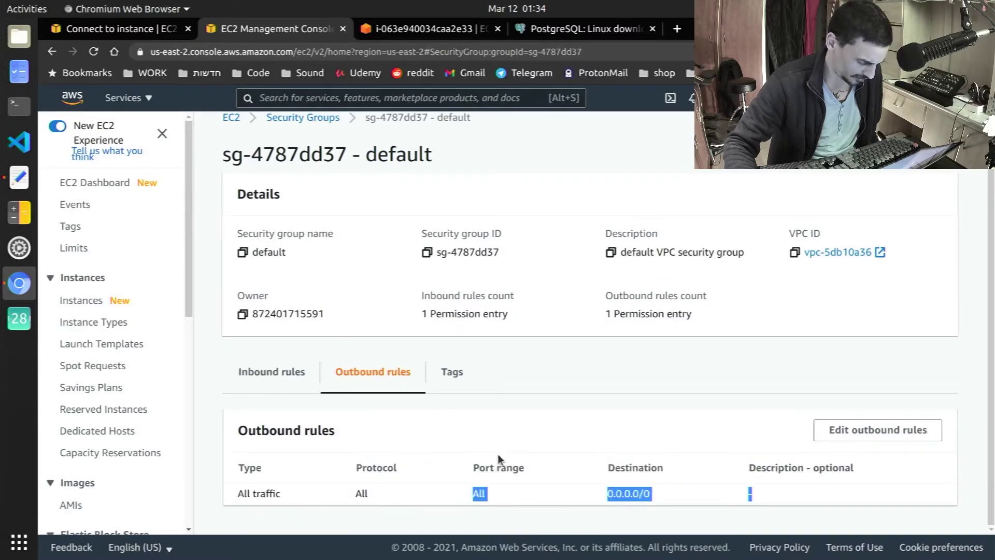
- Examine the default security group's inbound rule, checking its traffic type, protocol, port range and source
left_click(270, 372)
scroll(321, 496, "down", 1)
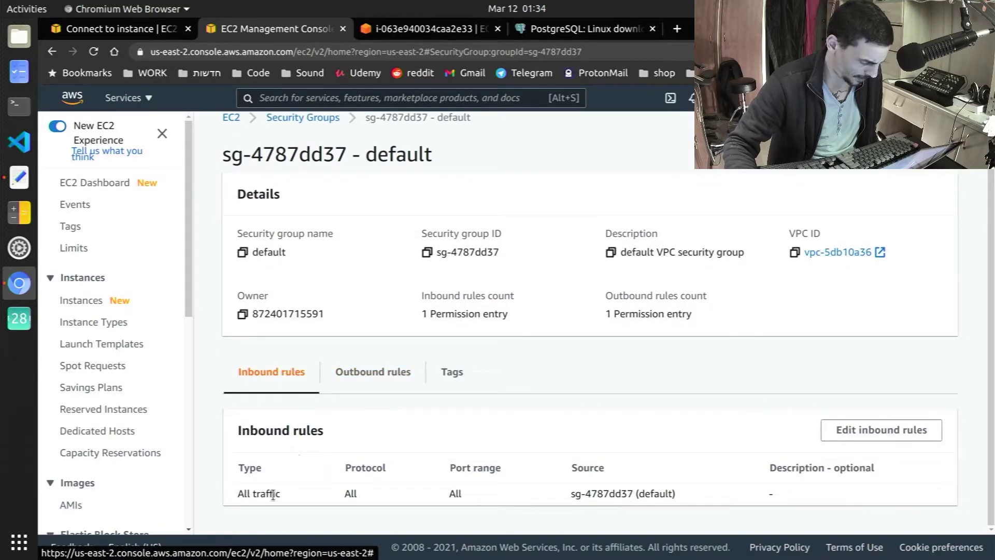
left_click_drag(242, 495, 521, 498)
left_click_drag(589, 491, 601, 492)
double_click(606, 493)
left_click(662, 497)
left_click_drag(676, 496, 572, 500)
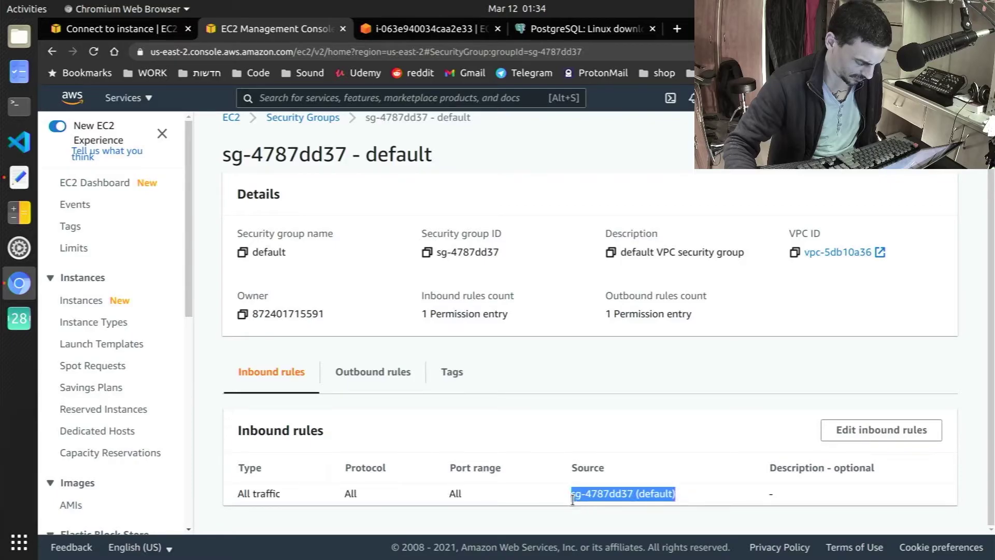
triple_click(588, 495)
- Open the details of the running instance from the EC2 dashboard
left_click(112, 190)
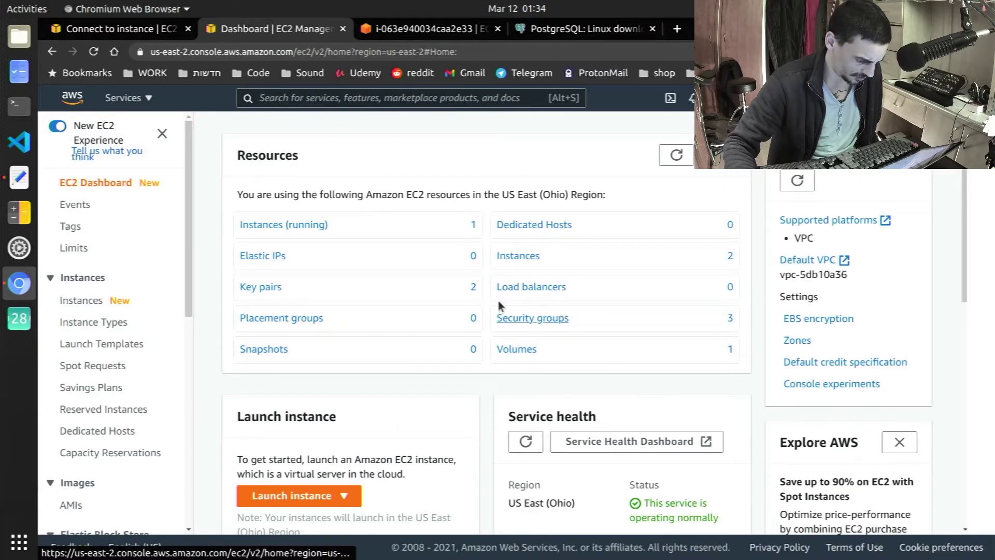
left_click(412, 224)
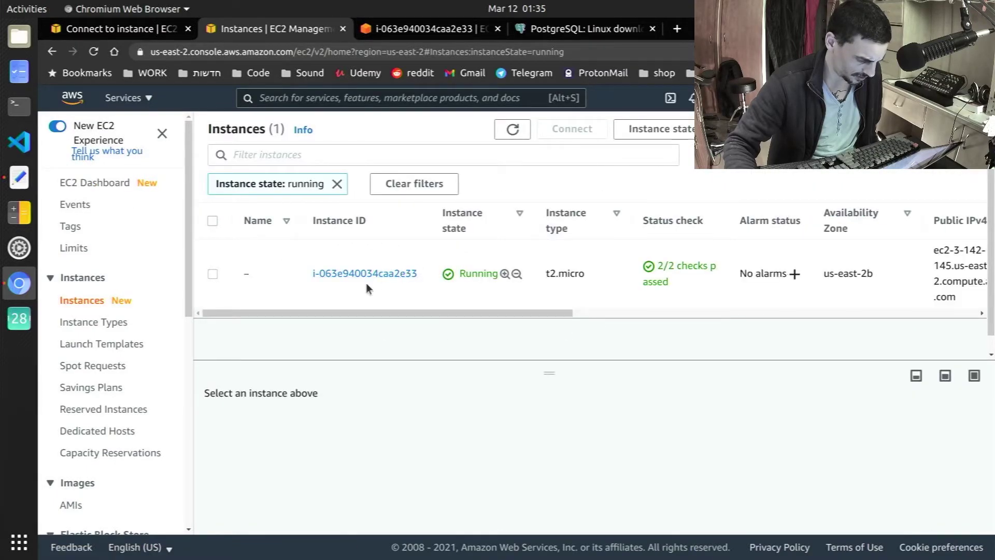
left_click(367, 274)
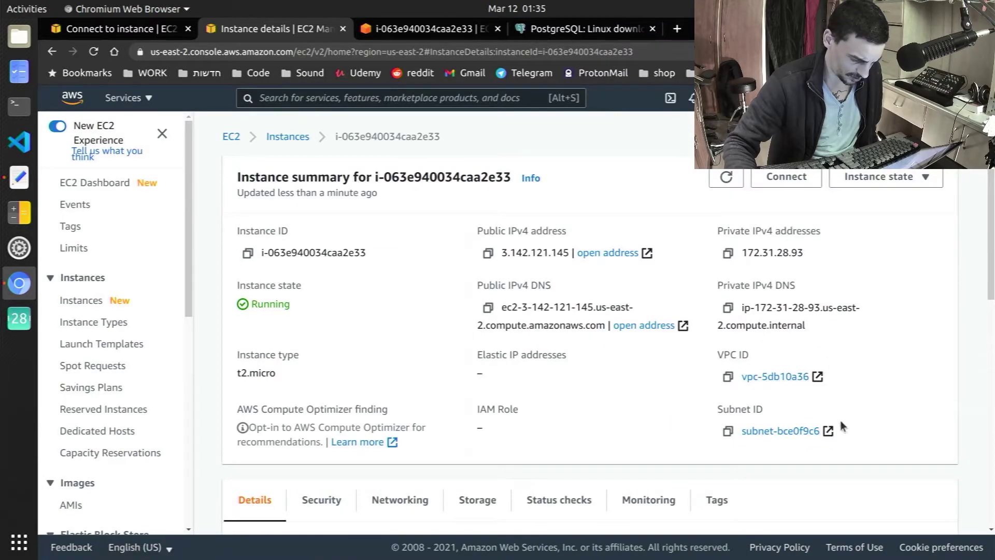
- Examine the EC2 instance's security details, checking its assigned security group alongside its VPC and subnet
scroll(338, 327, "down", 3)
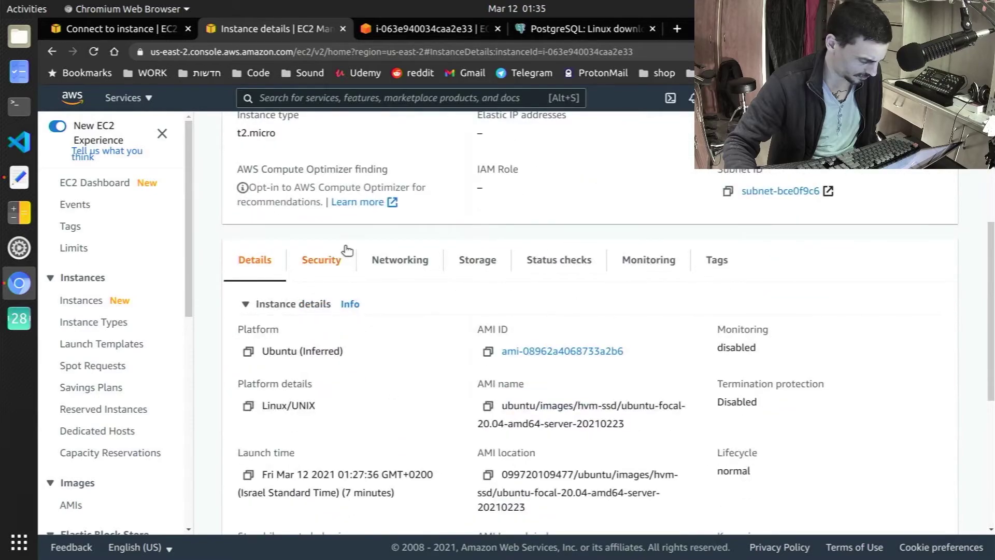
left_click(340, 258)
scroll(804, 407, "up", 2)
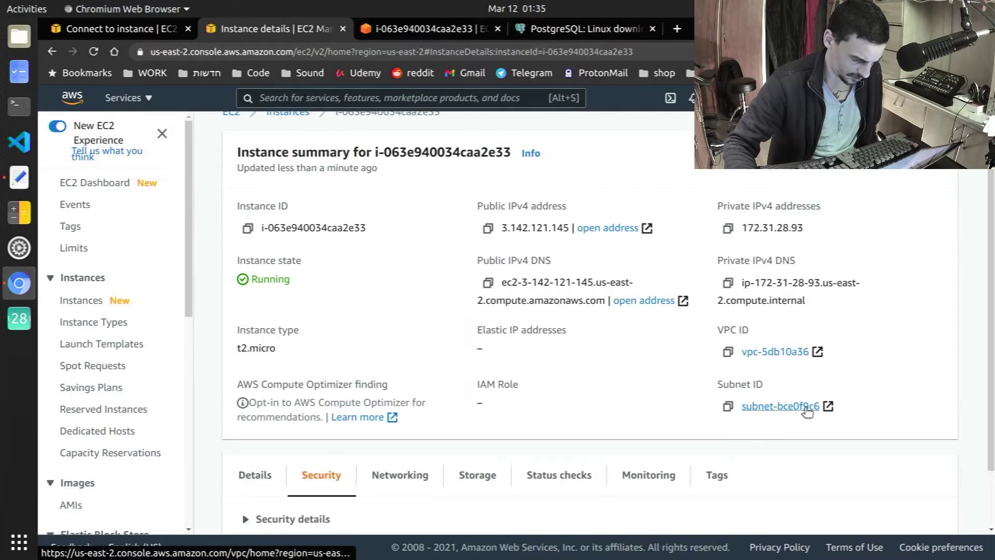
scroll(353, 267, "down", 2)
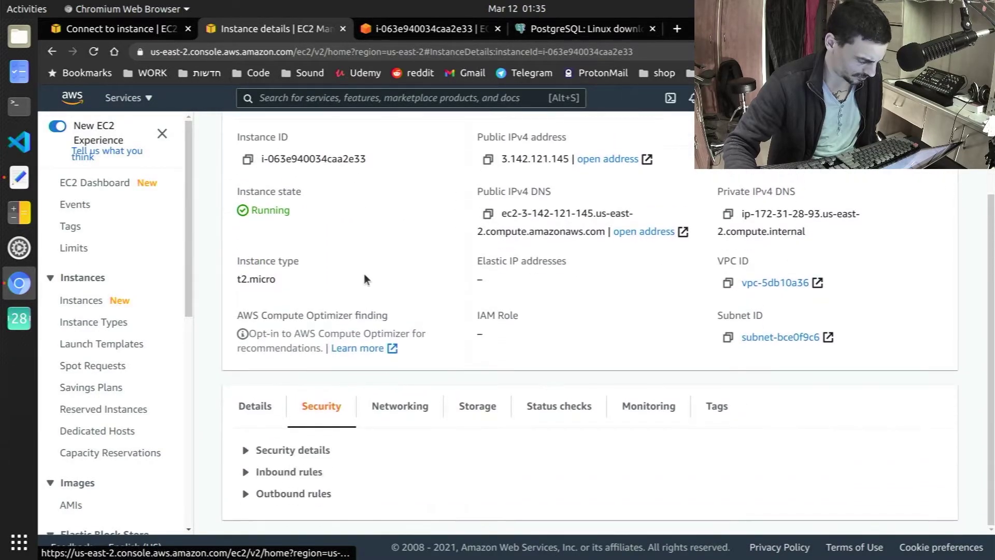
left_click(306, 450)
scroll(515, 464, "down", 3)
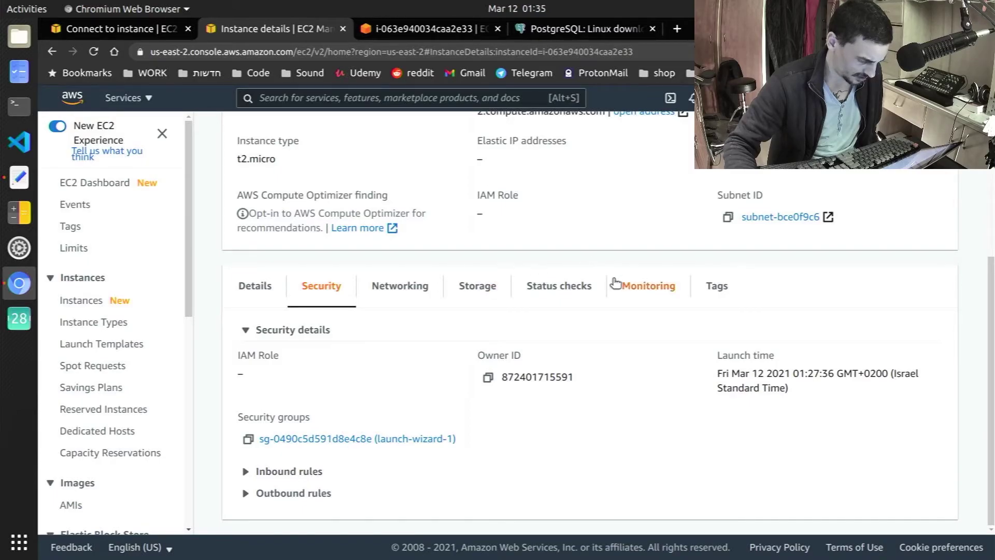
left_click(255, 286)
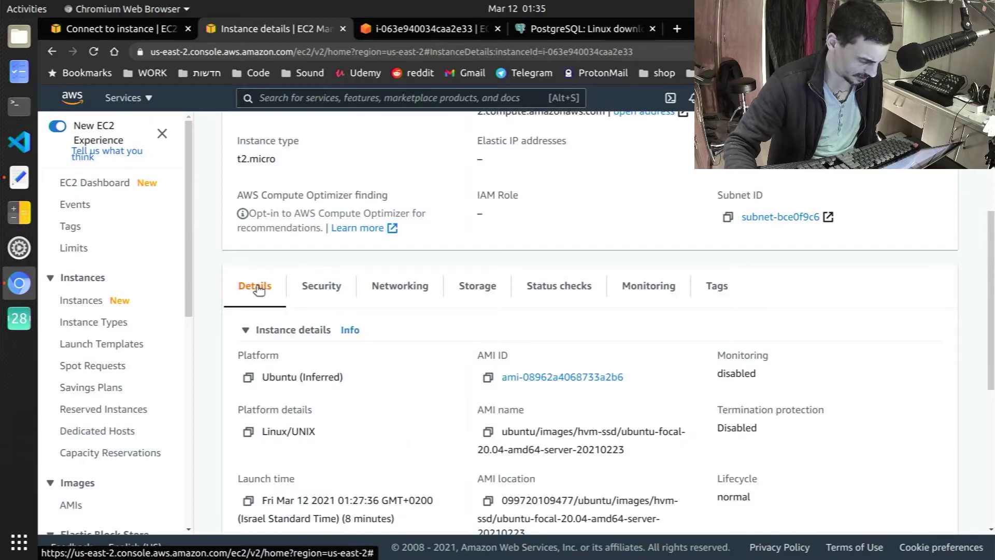
left_click(319, 285)
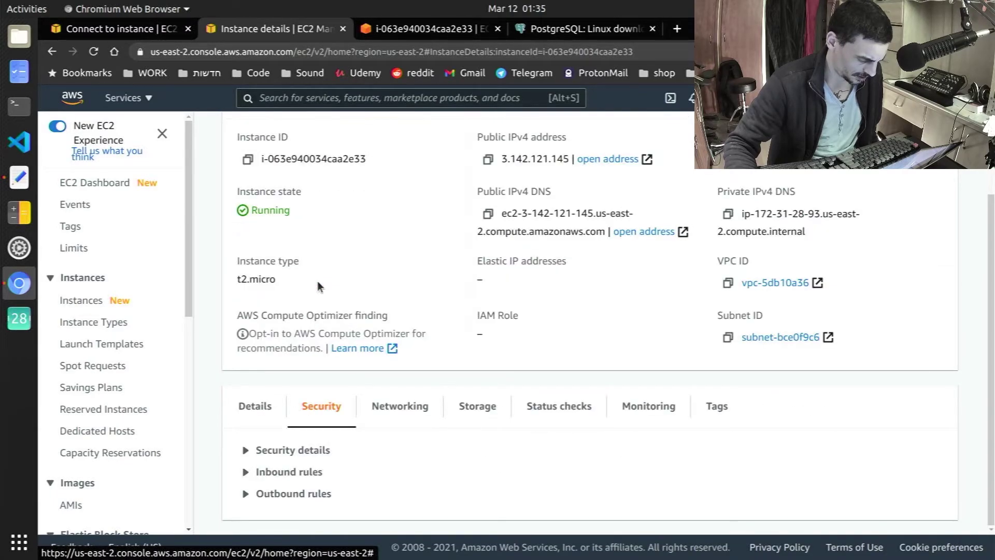
scroll(342, 319, "up", 2)
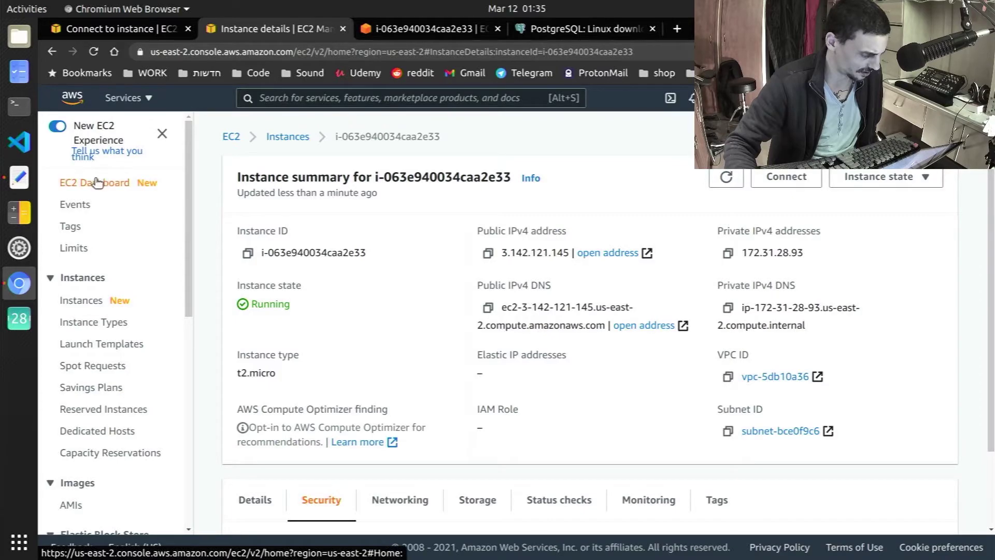
- Go back to testdb's details through the RDS console and open its default VPC security group
left_click(77, 99)
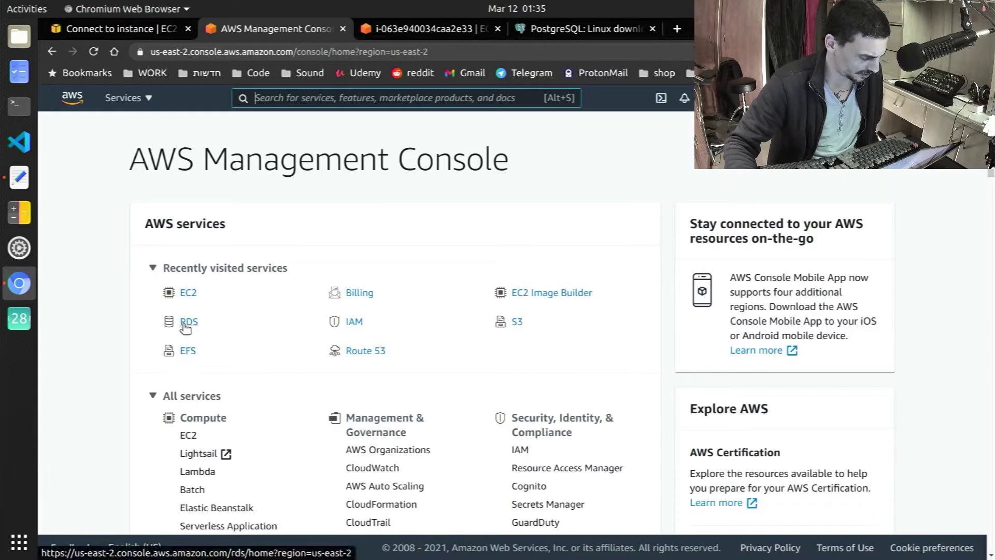
left_click(184, 323)
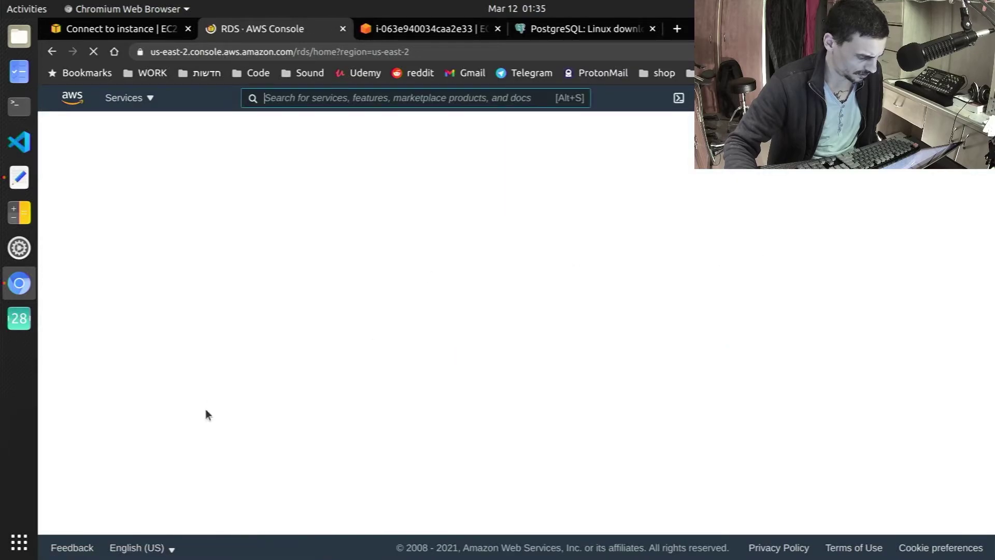
left_click(324, 226)
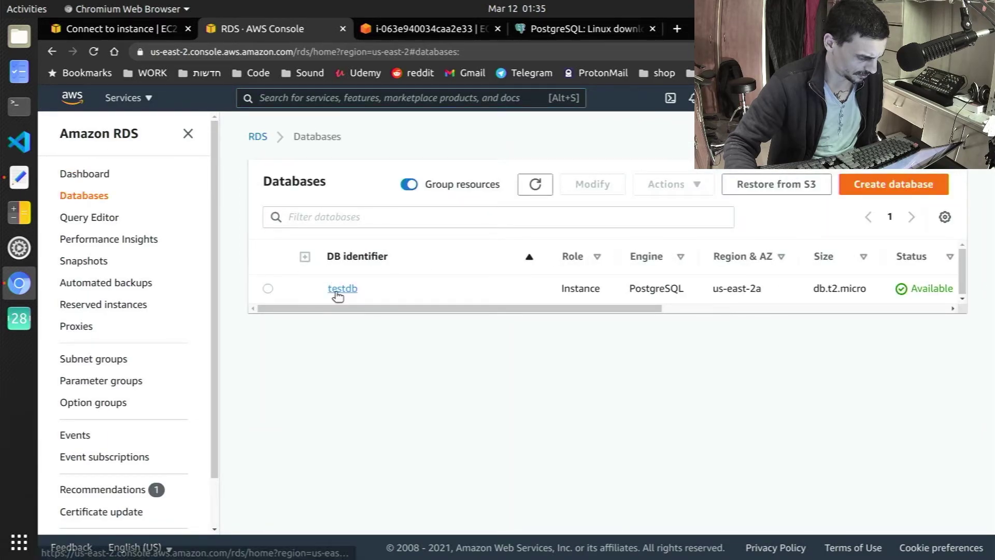
left_click(337, 291)
scroll(617, 362, "down", 4)
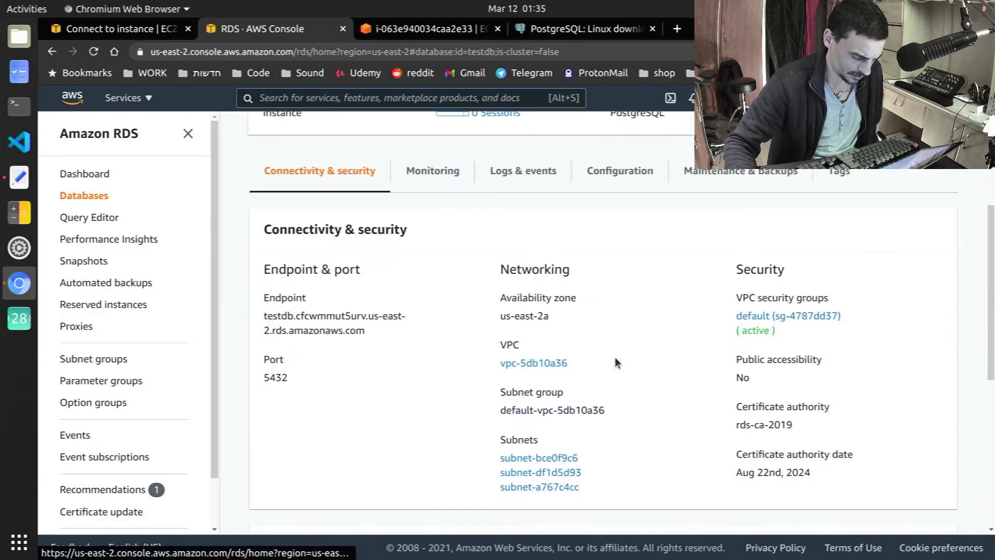
left_click(802, 318)
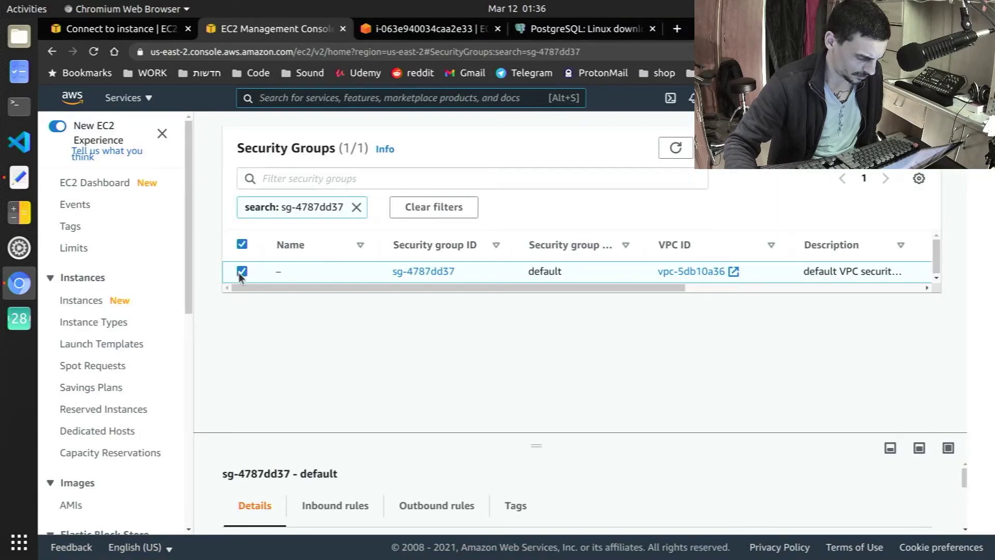
- Start creating a new security group and name it dbSecurityGroup
left_click(891, 148)
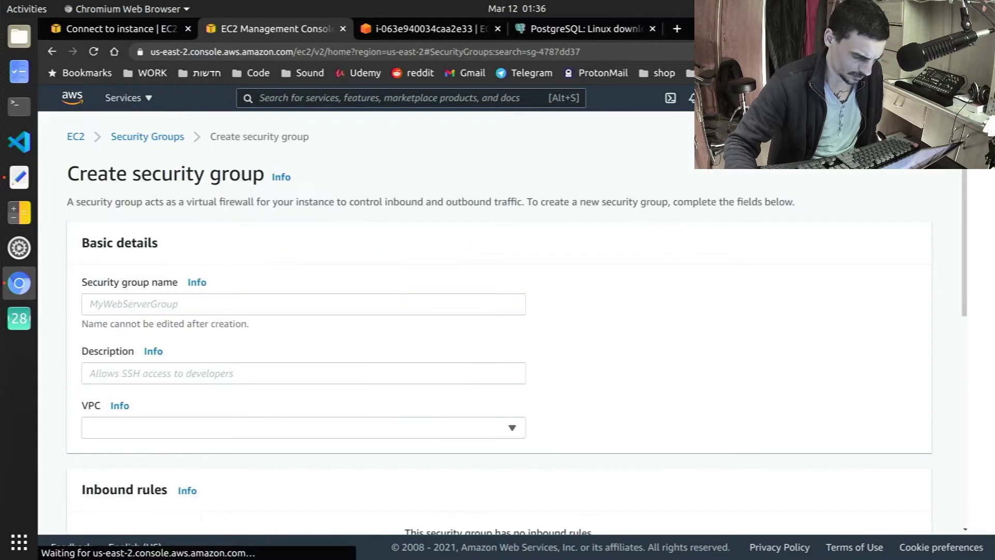
left_click(207, 306)
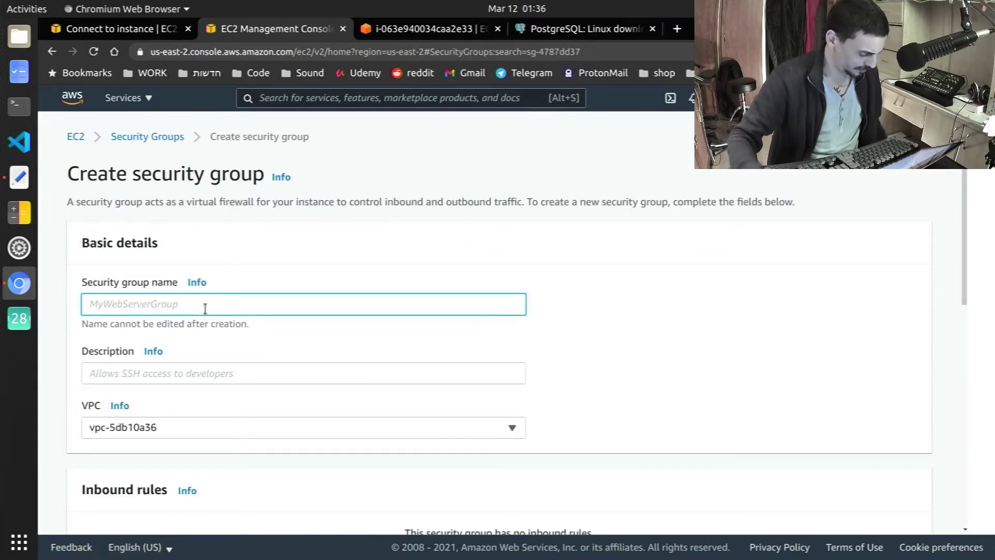
type("dbSec")
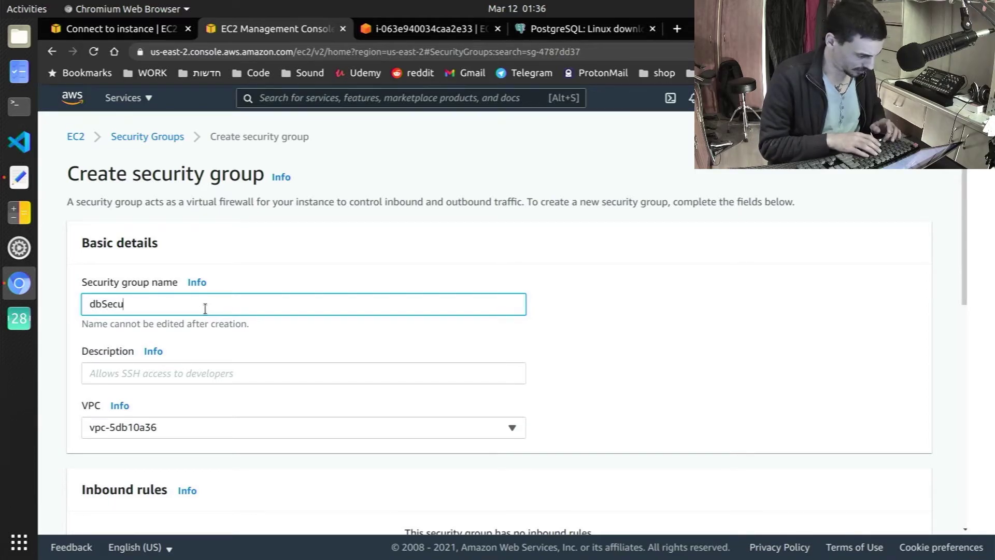
type("u")
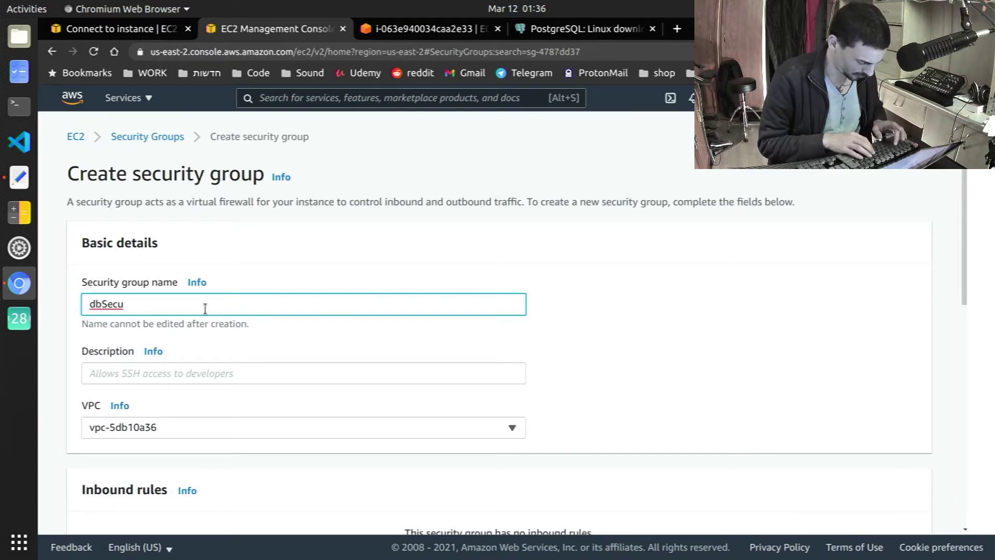
type("rityG")
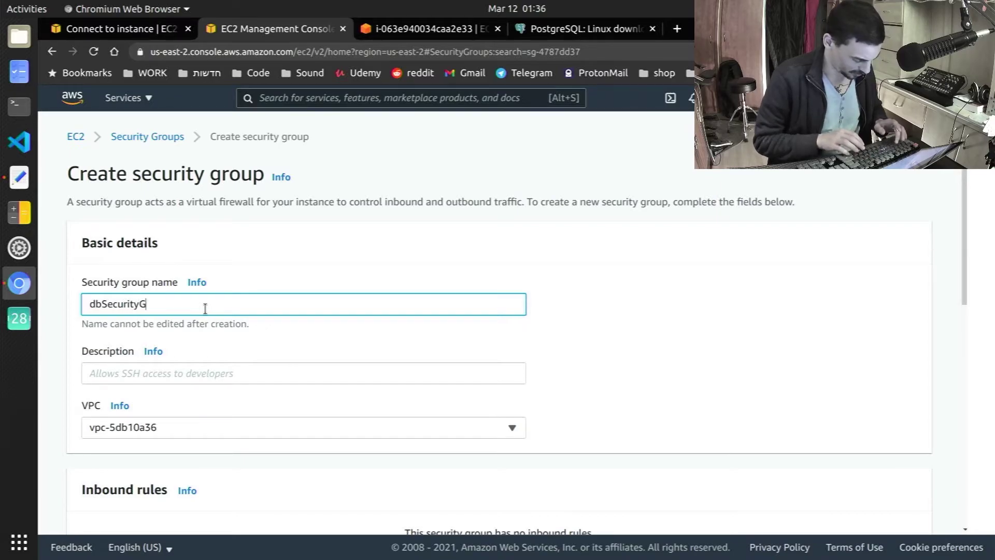
type("roup")
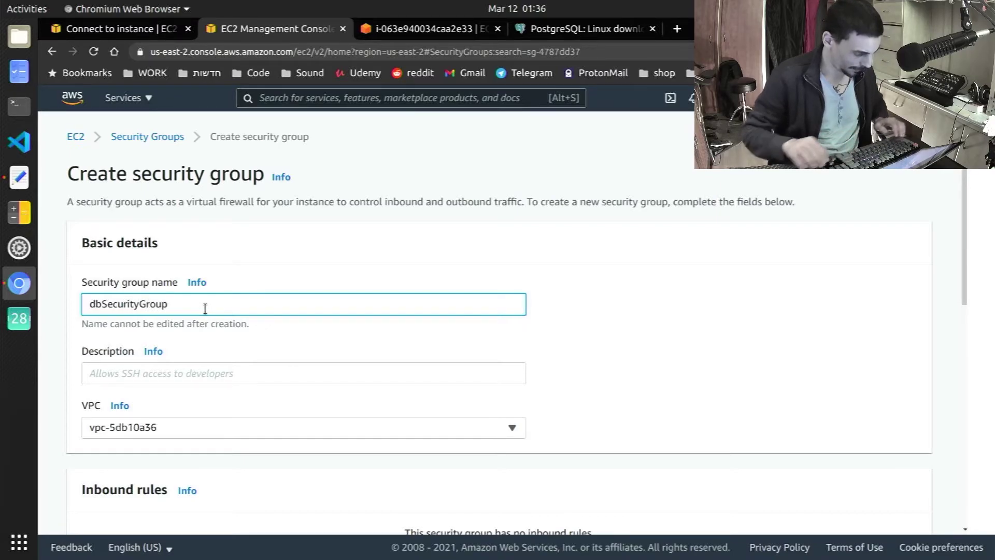
- Copy the security group name and paste dbSecurityGroup as the group's description
double_click(142, 305)
key("ctrl+c")
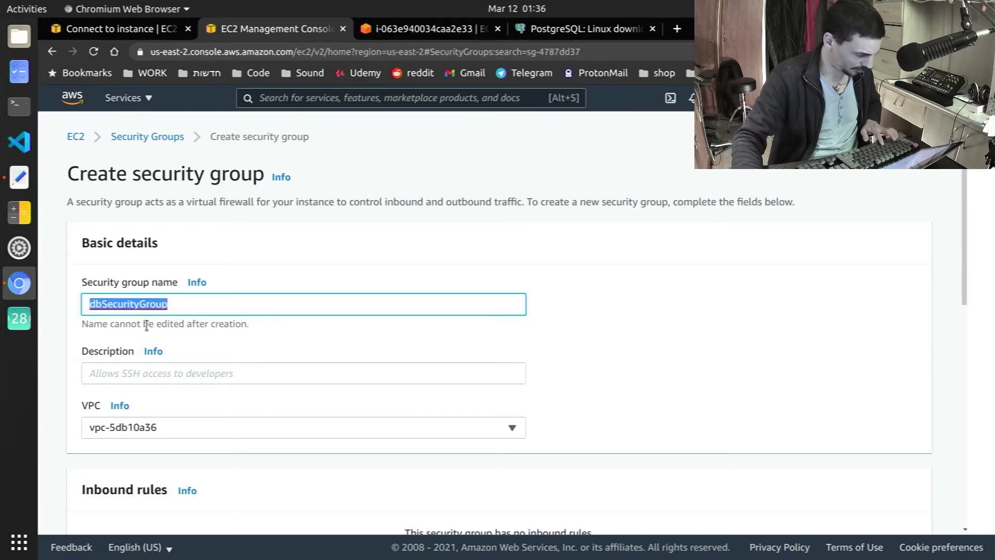
left_click(130, 366)
key("ctrl+v")
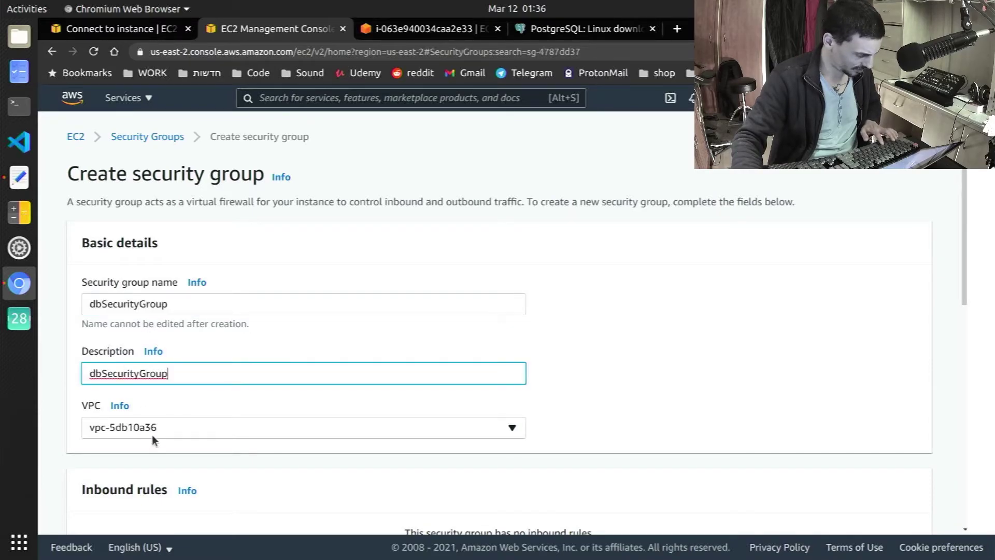
left_click(150, 452)
- Add an inbound rule of type PostgreSQL with 0.0.0.0/0 as its custom source
scroll(176, 464, "down", 3)
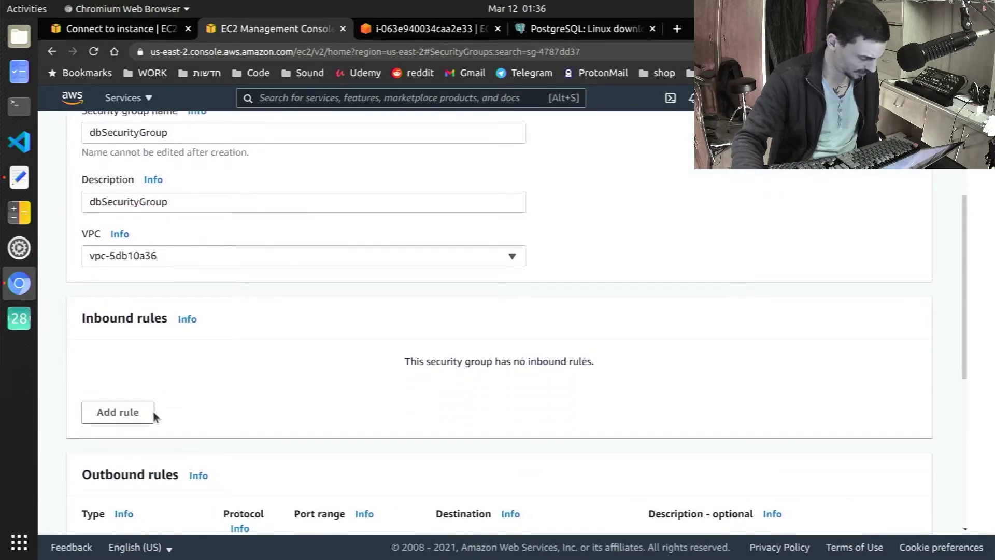
left_click(137, 413)
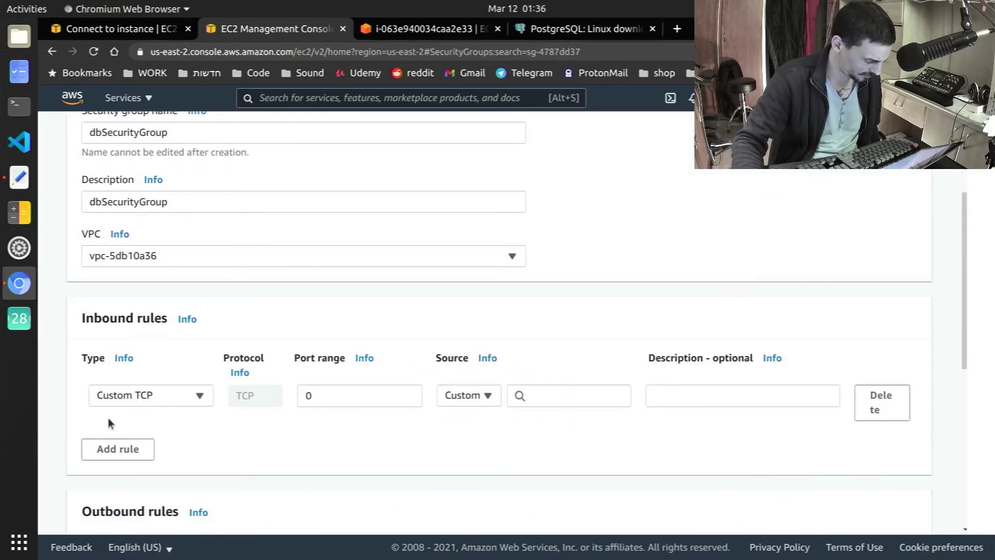
left_click(204, 401)
scroll(189, 348, "down", 5)
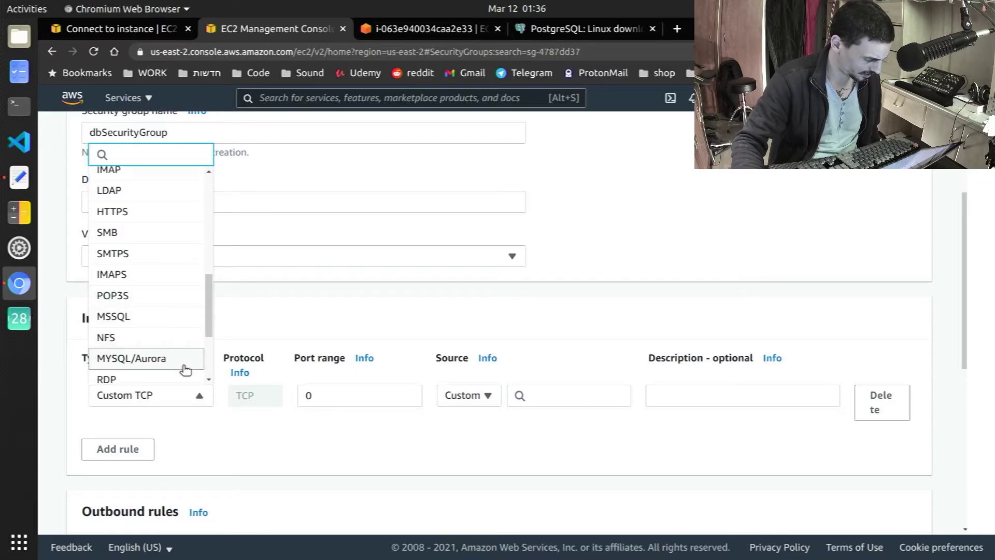
scroll(176, 349, "down", 1)
scroll(176, 348, "down", 1)
left_click(175, 320)
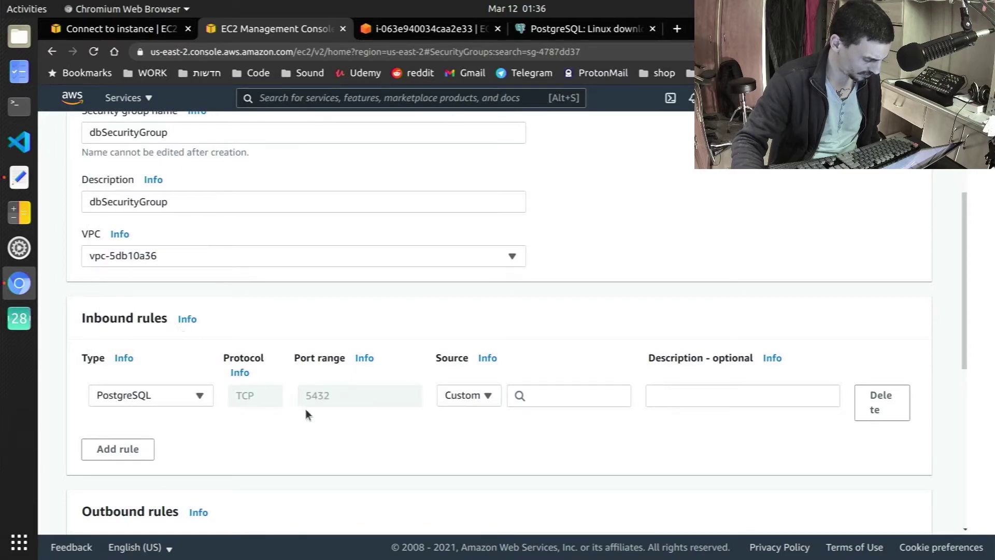
left_click(626, 394)
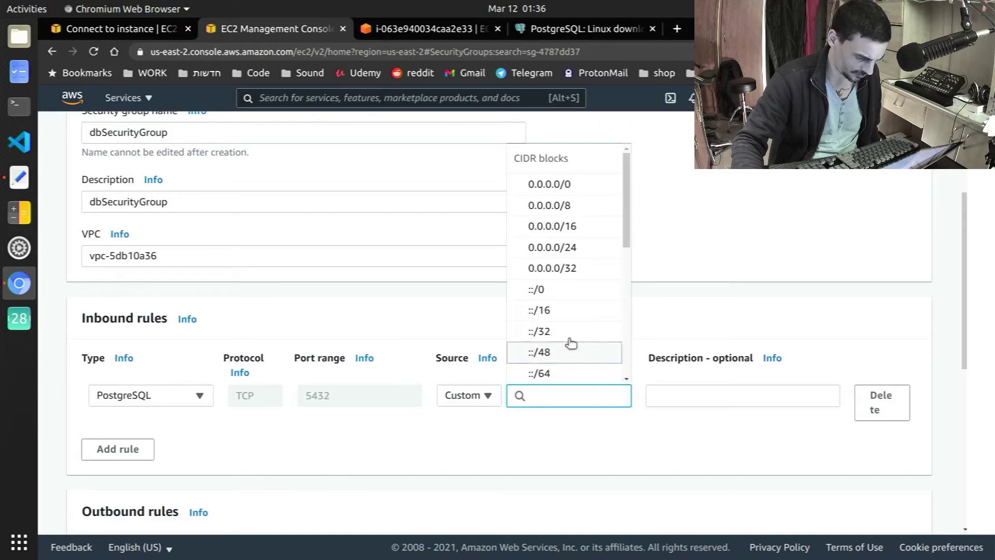
left_click(573, 187)
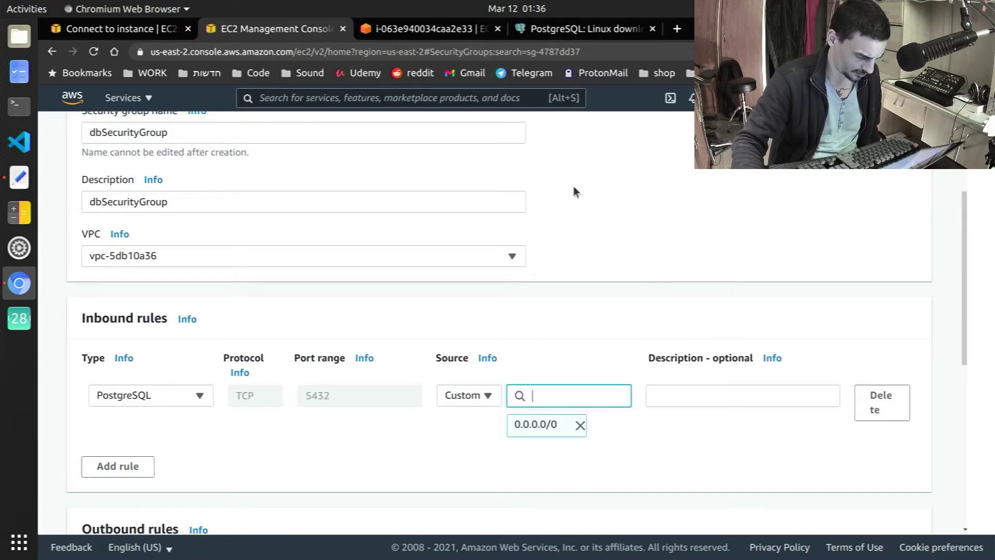
- Keep the default all-traffic outbound rule and create the security group
scroll(161, 469, "down", 3)
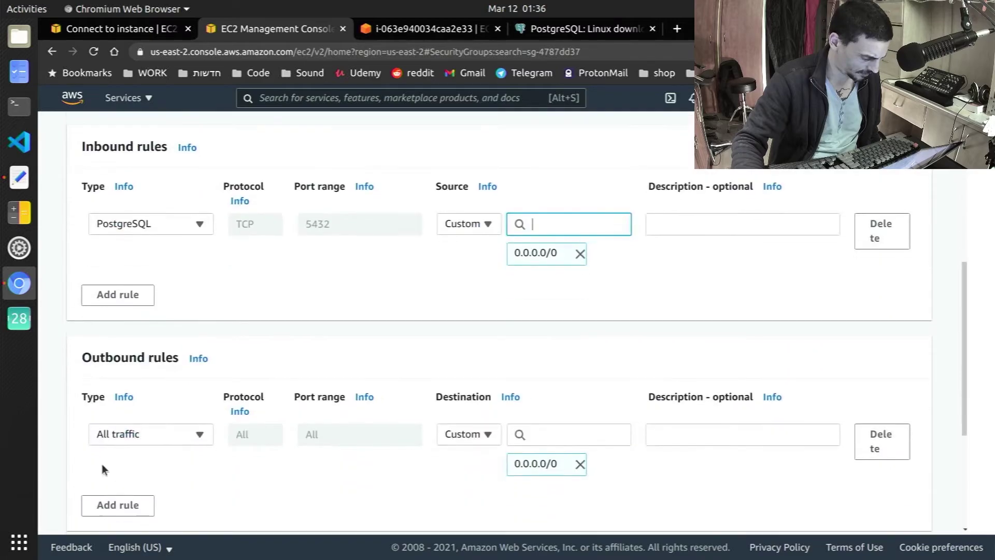
scroll(290, 406, "down", 2)
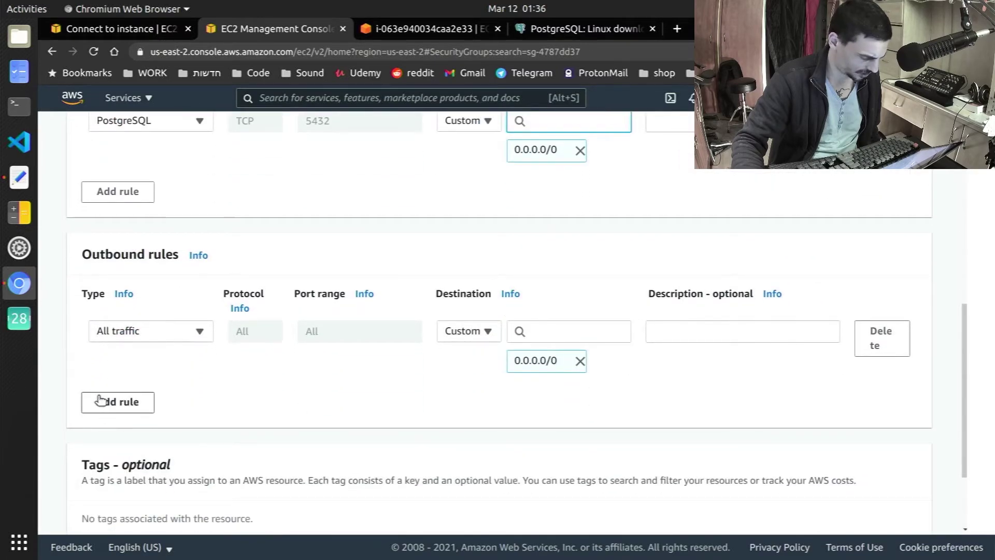
scroll(621, 430, "down", 2)
left_click(869, 513)
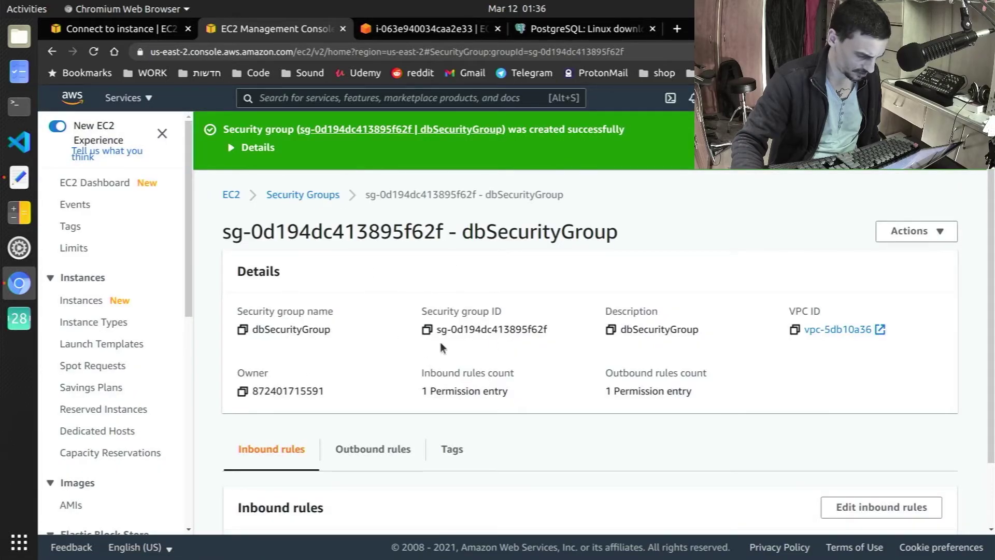
- Examine the new security group's details and its PostgreSQL inbound rule
scroll(466, 341, "down", 2)
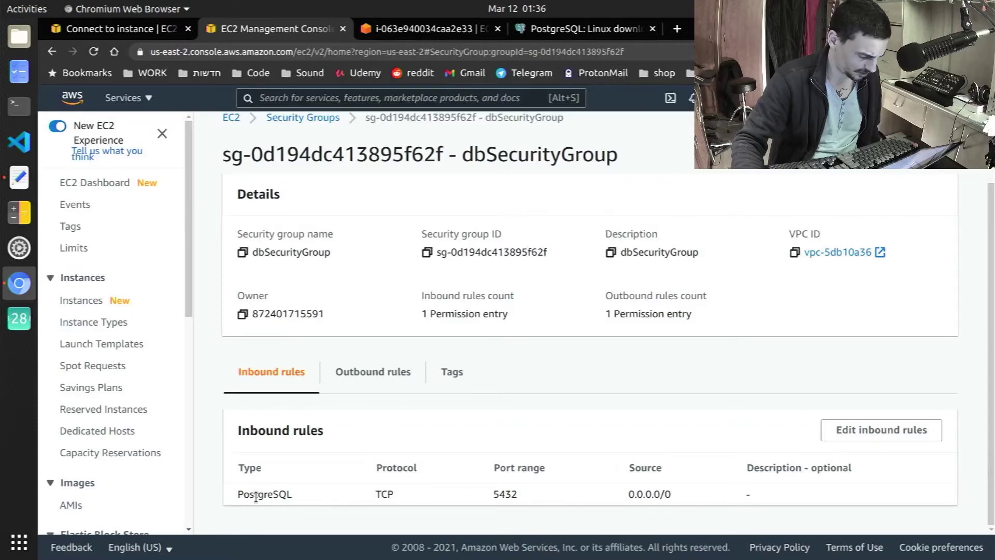
left_click_drag(258, 493, 331, 484)
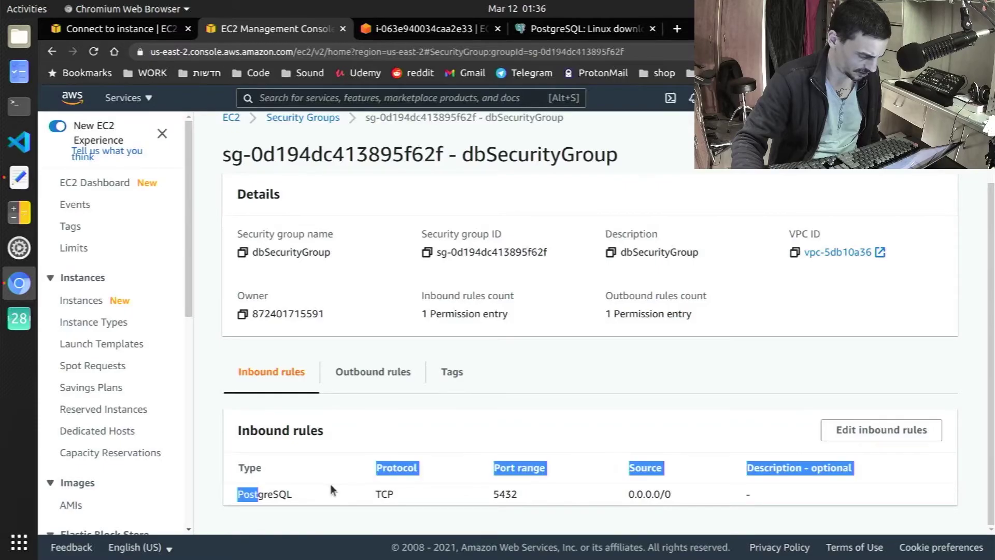
double_click(290, 253)
double_click(279, 495)
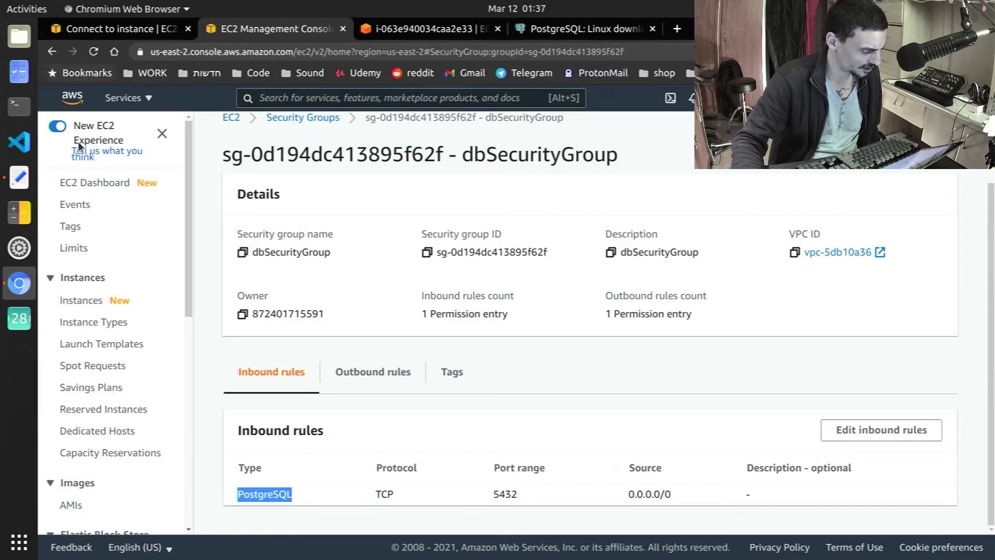
scroll(78, 142, "down", 3)
scroll(94, 350, "up", 3)
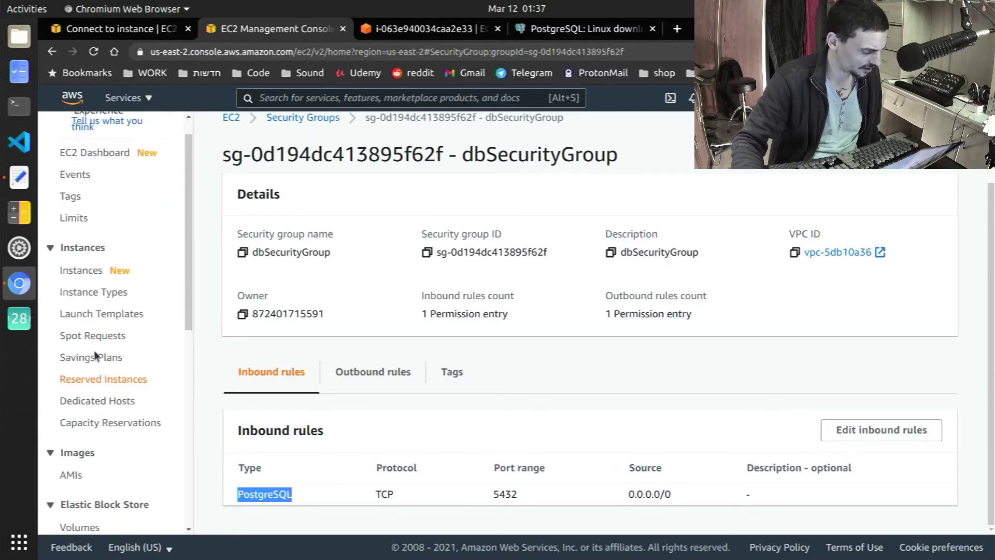
- Go back to the RDS console and open testdb's connectivity and security details
left_click(73, 99)
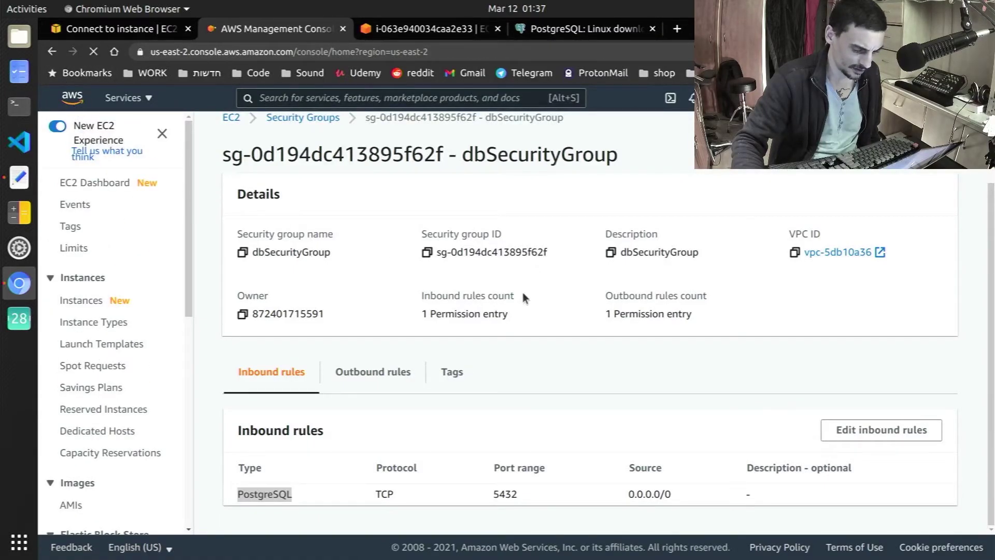
left_click(185, 325)
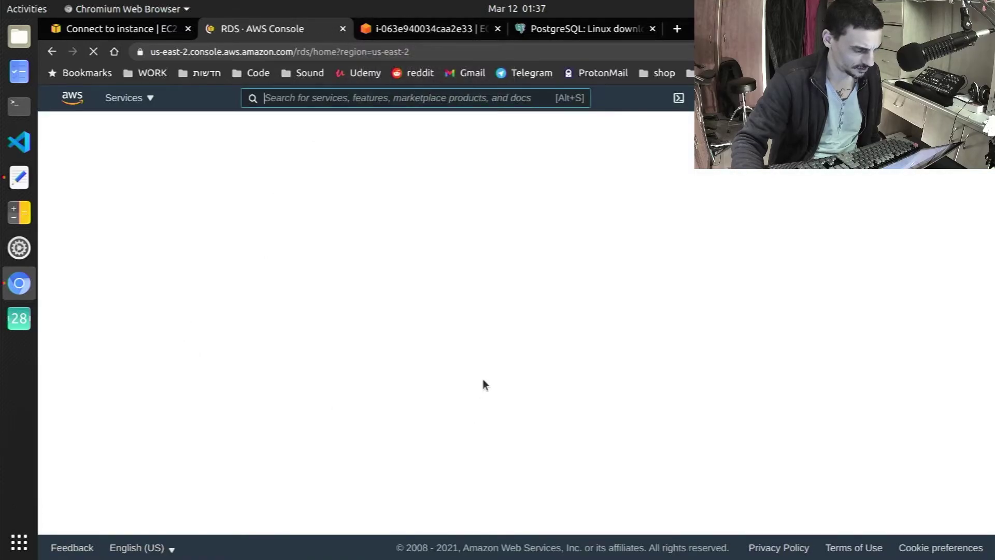
left_click(327, 225)
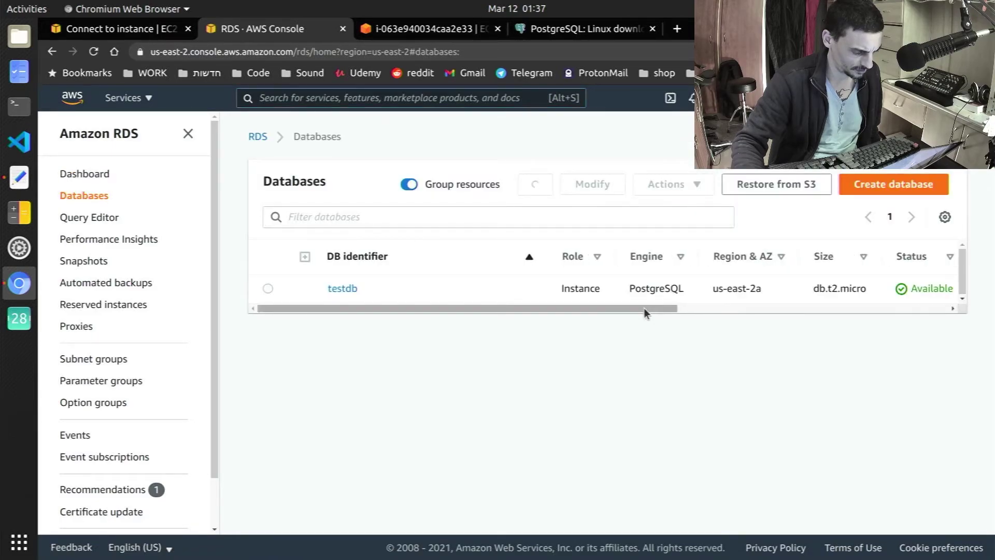
left_click(348, 289)
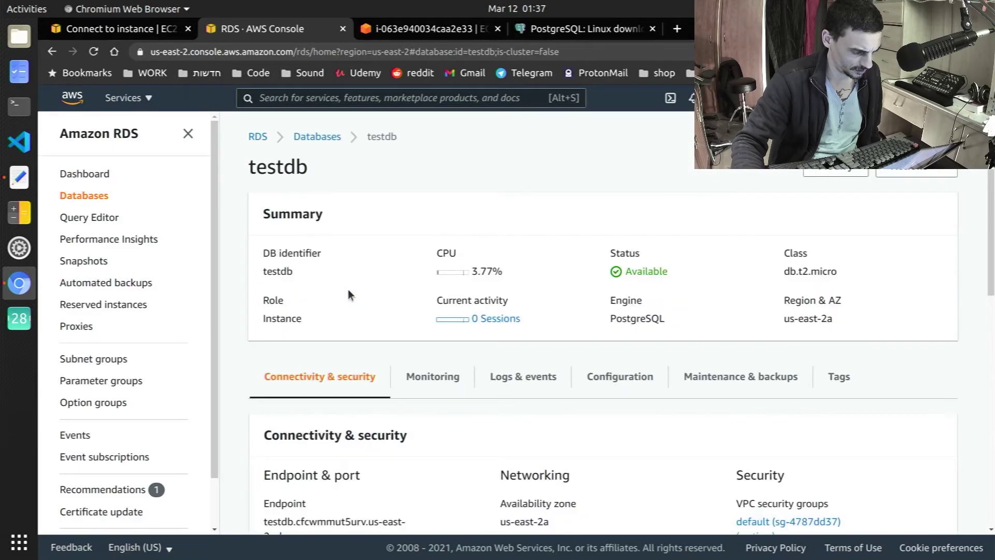
scroll(772, 410, "down", 4)
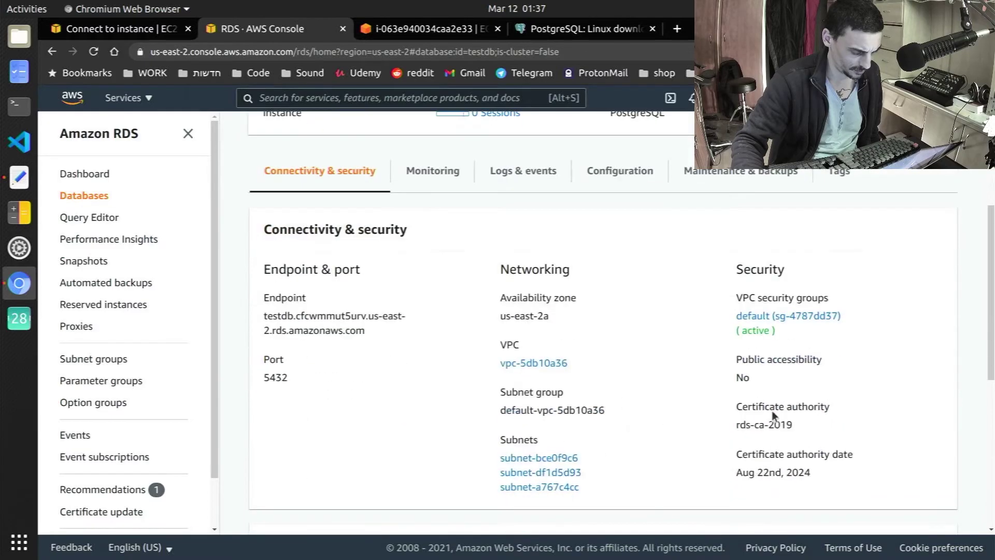
- Open testdb's default security group, remove the search filter from the group list and select dbSecurityGroup with its details pane enlarged
left_click(774, 316)
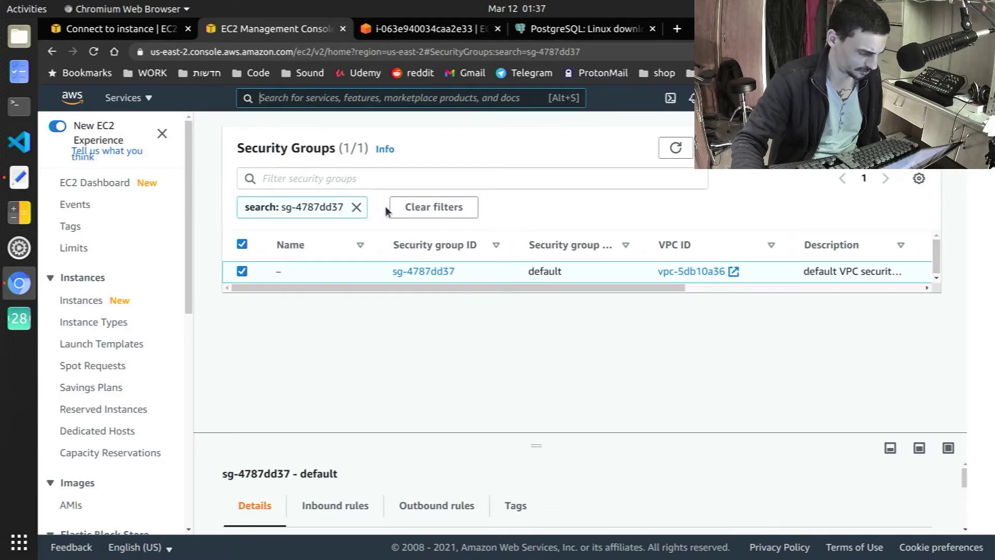
left_click(356, 206)
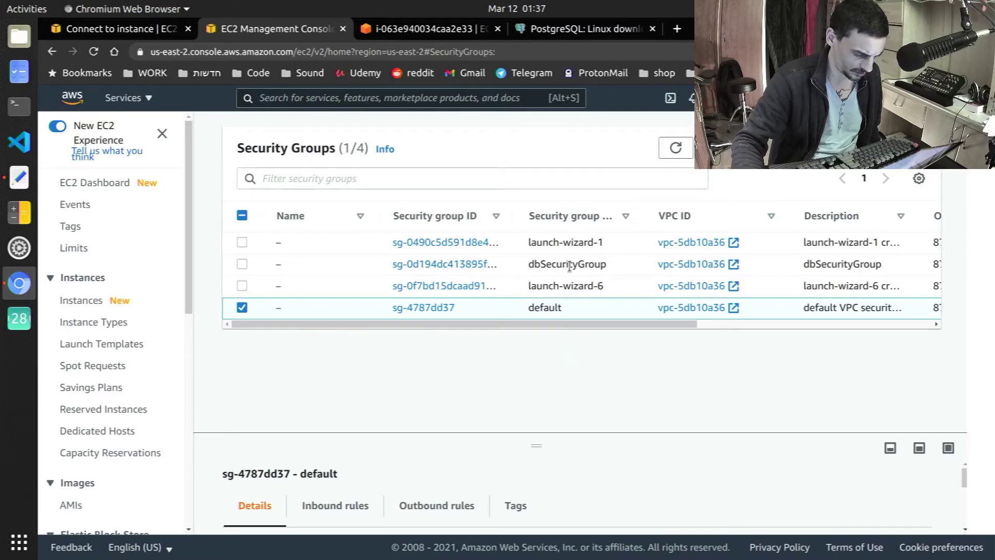
left_click_drag(572, 264, 521, 273)
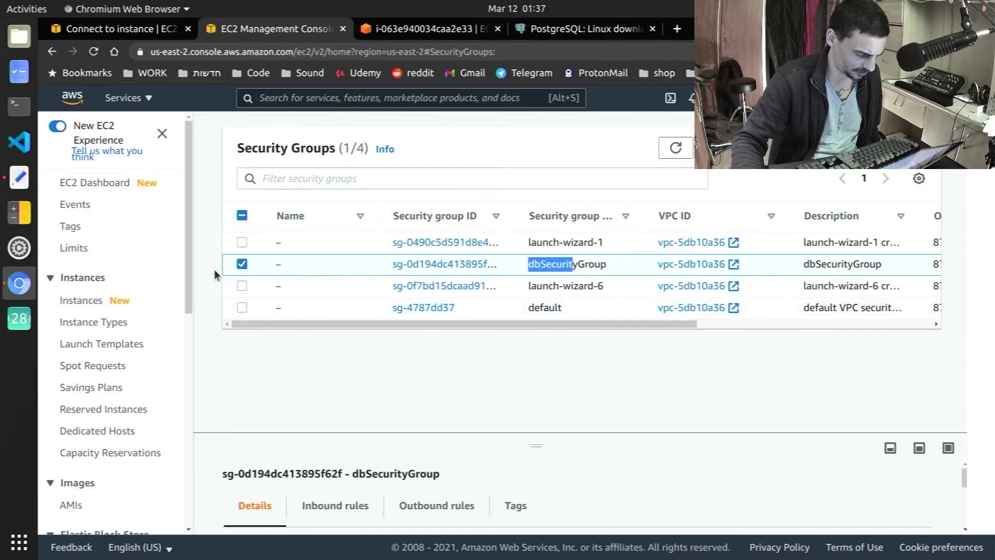
left_click(242, 264)
left_click(243, 265)
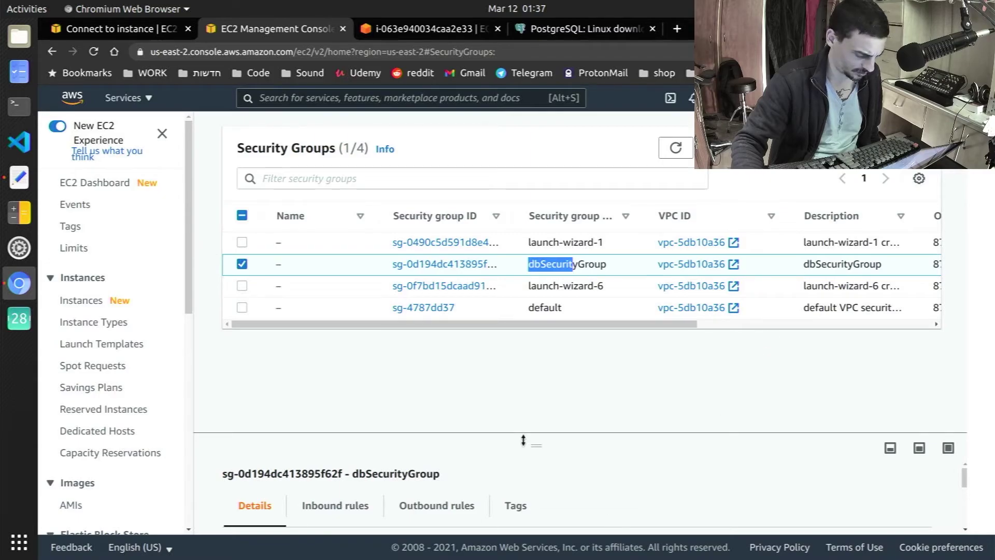
left_click_drag(522, 439, 562, 346)
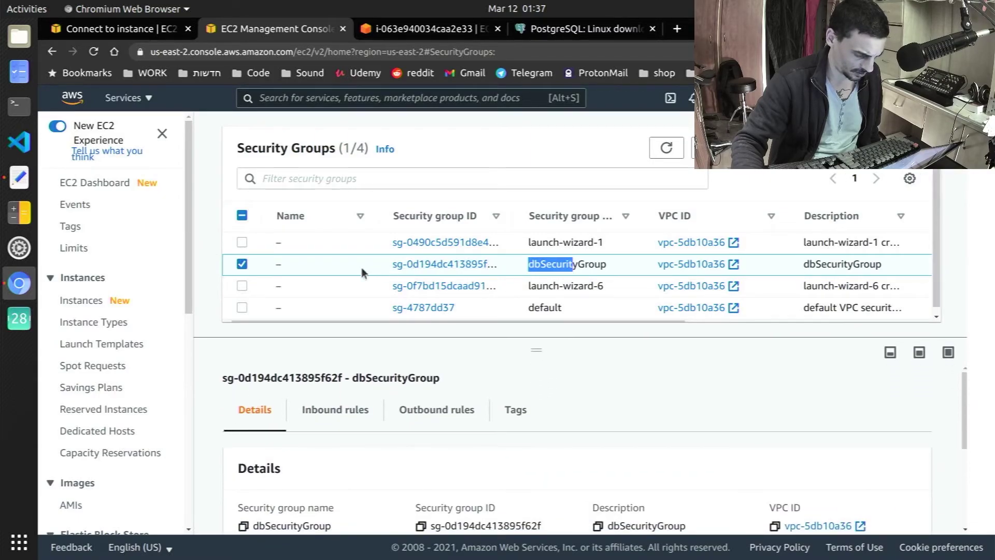
- Copy the security group ID text shown for dbSecurityGroup in the list
left_click_drag(392, 264, 484, 267)
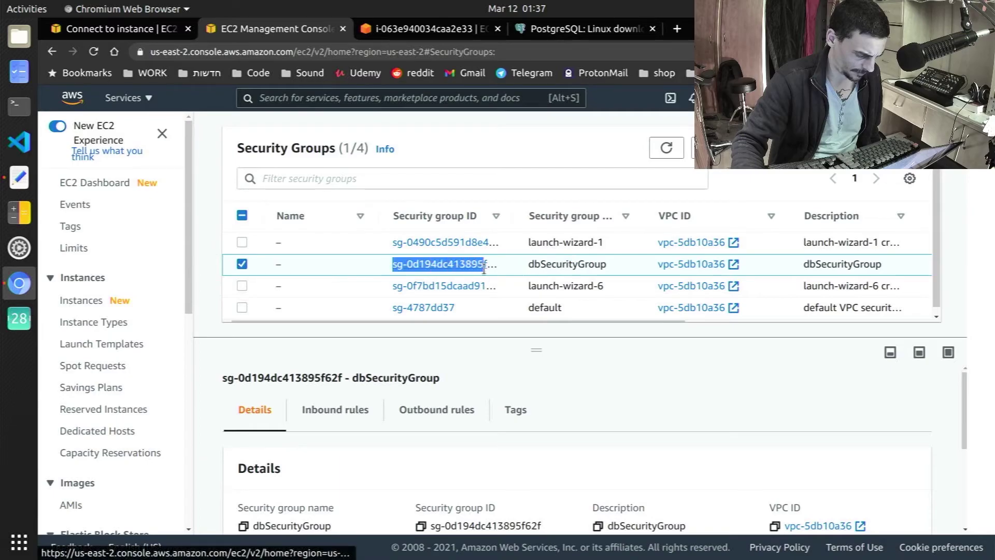
right_click(482, 267)
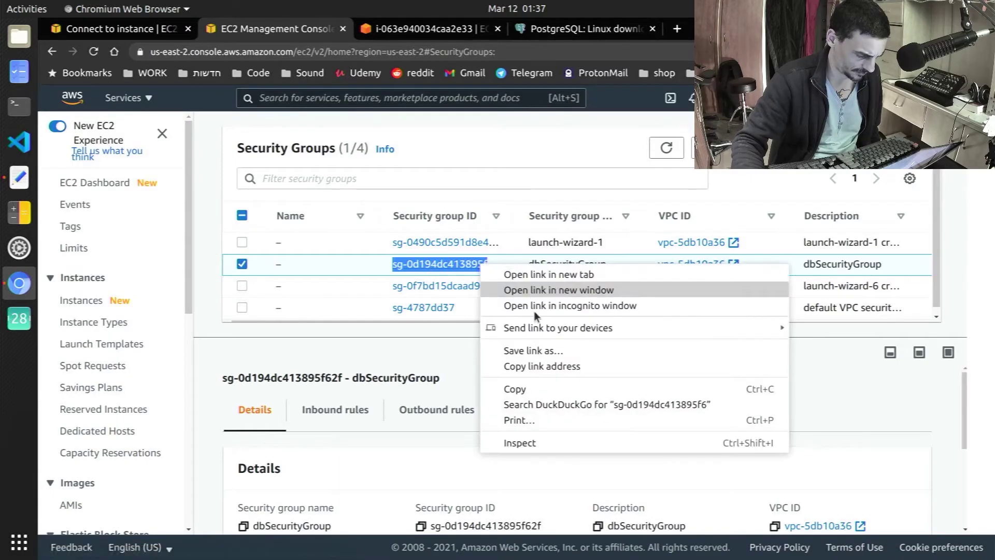
left_click(549, 389)
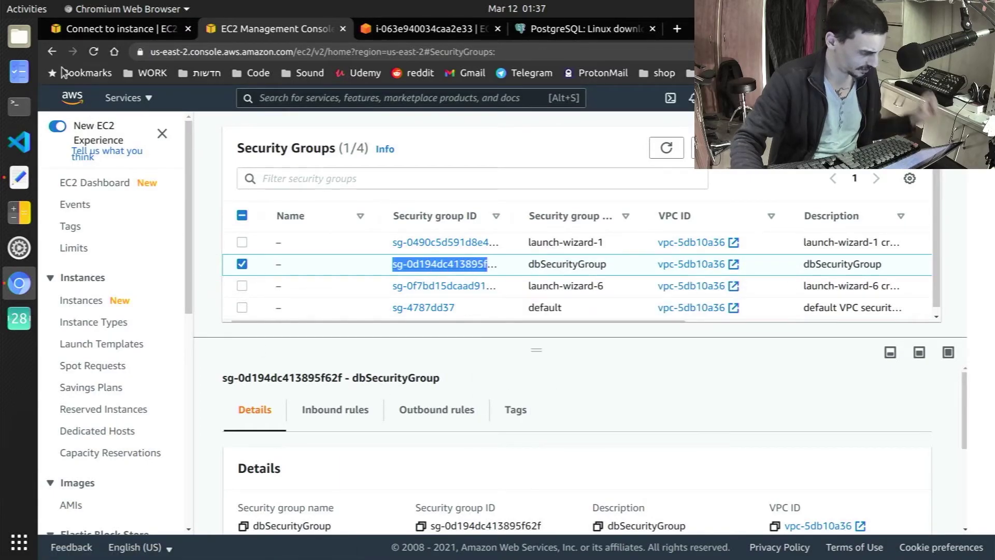
- Return to testdb's details in the RDS console and open the database instance for modification
left_click(51, 51)
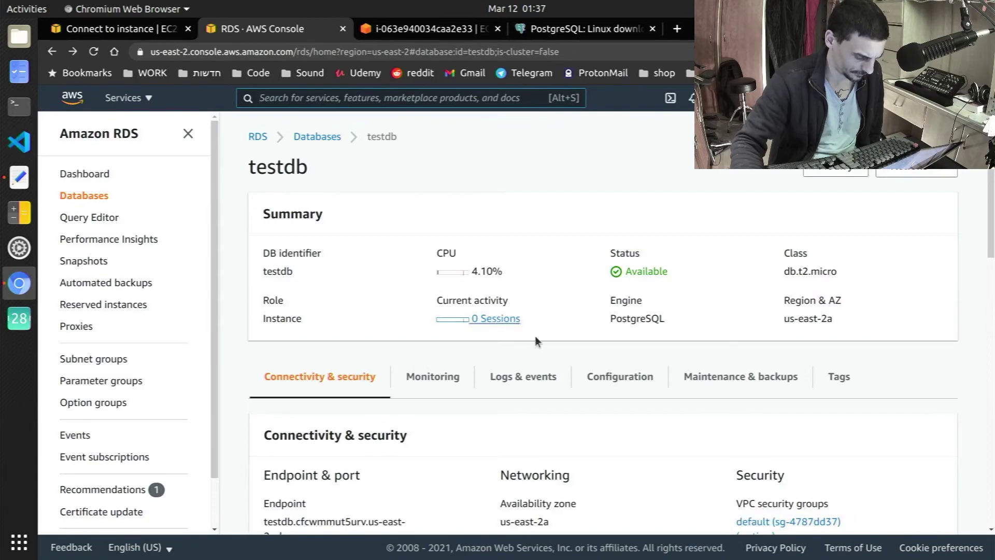
scroll(595, 394, "down", 4)
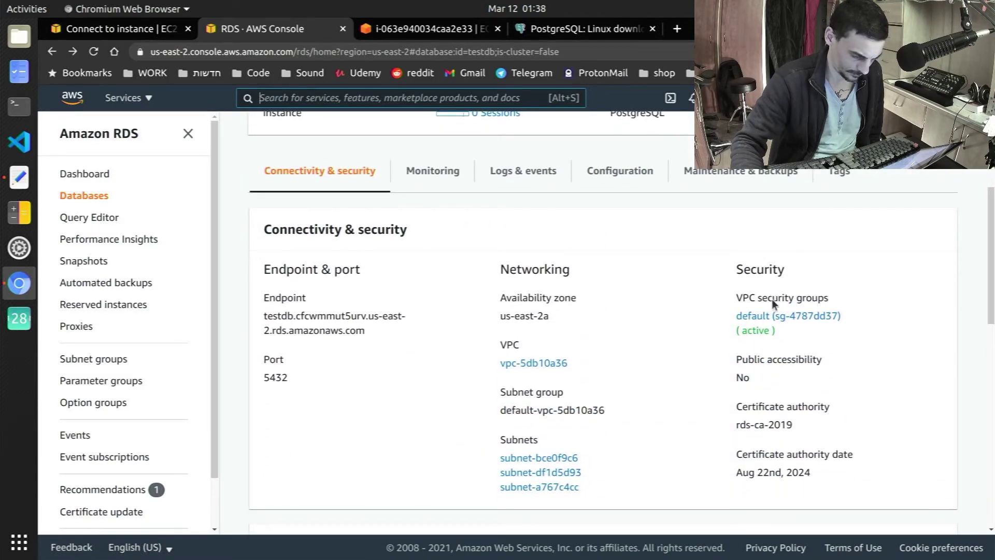
scroll(683, 303, "up", 1)
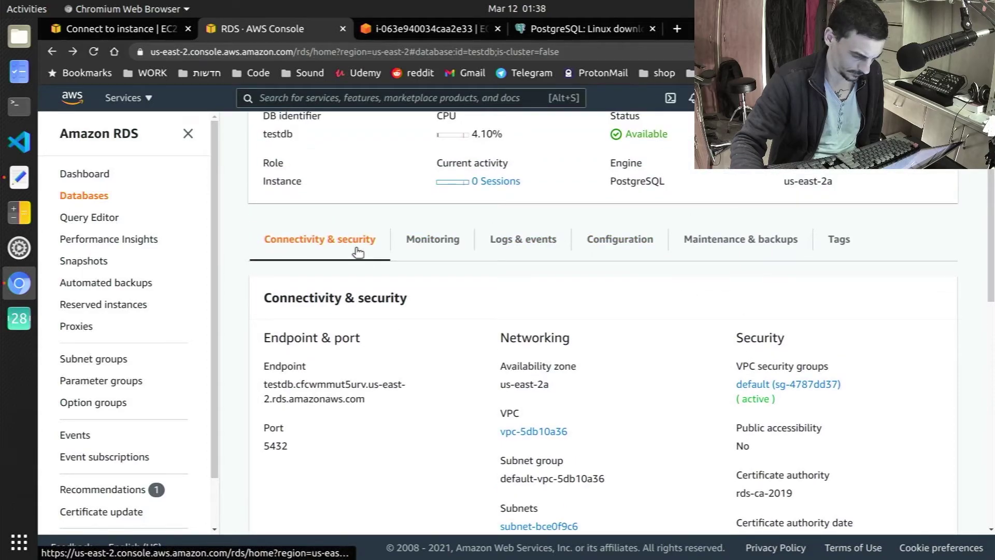
scroll(577, 302, "up", 2)
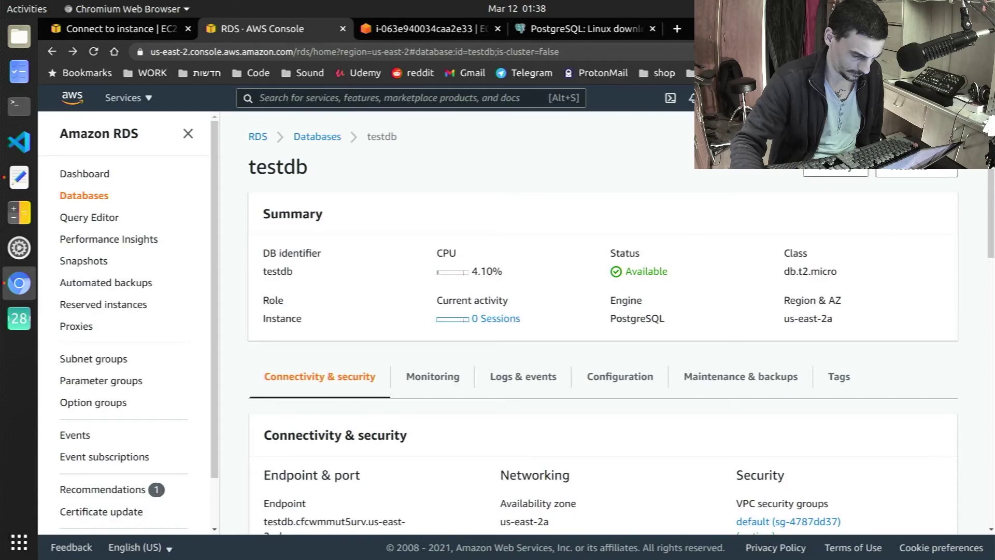
left_click(827, 171)
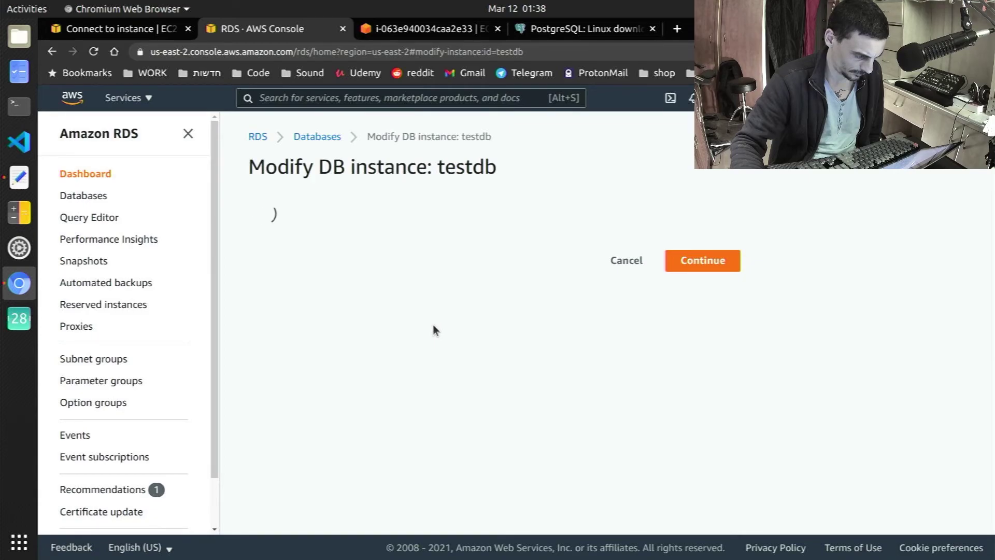
- In testdb's connectivity settings, replace the default security group with dbSecurityGroup
scroll(425, 328, "down", 10)
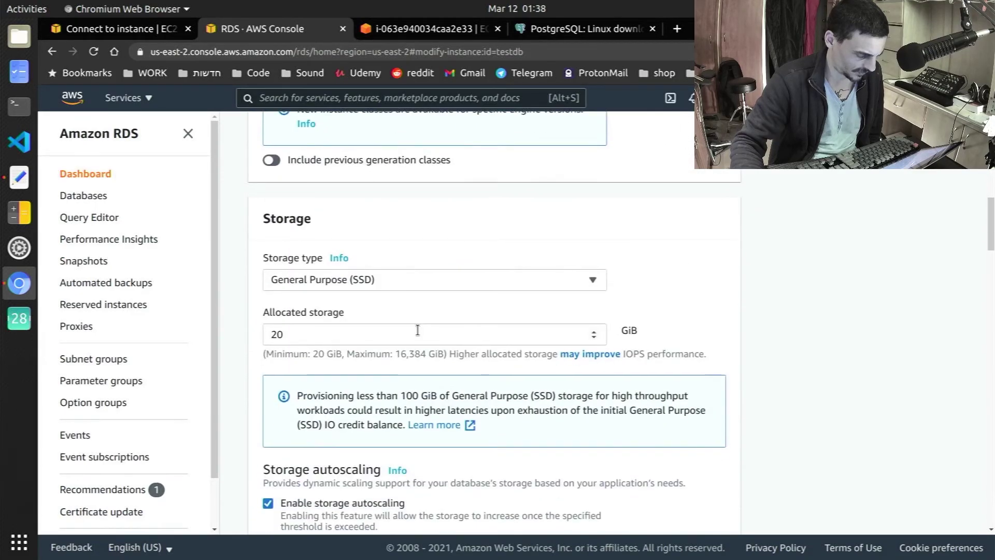
scroll(415, 329, "down", 12)
scroll(405, 329, "down", 3)
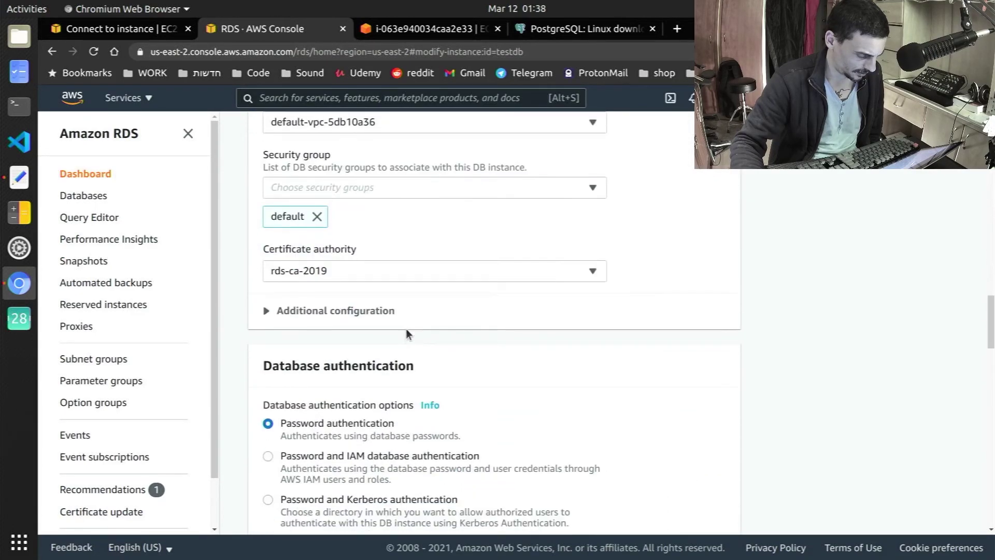
scroll(406, 329, "up", 2)
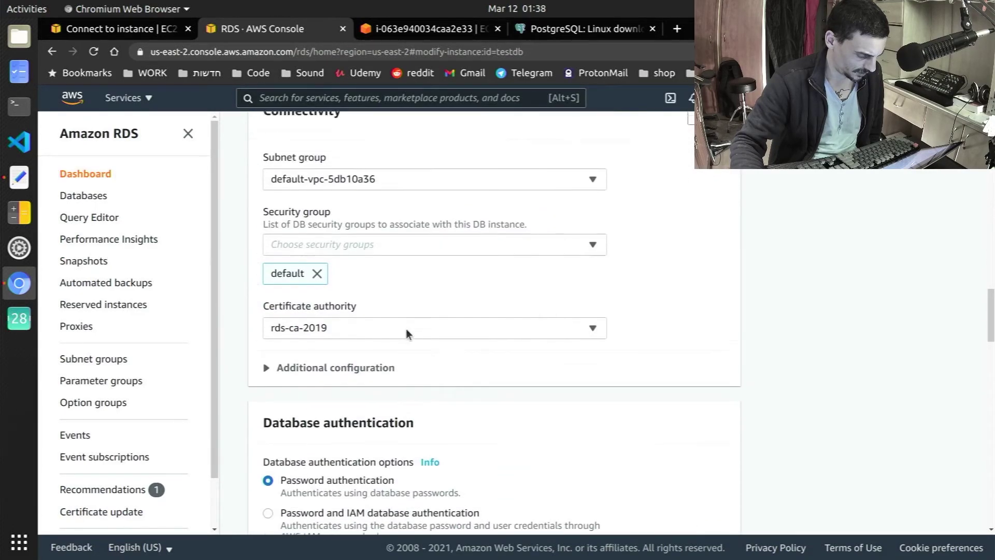
left_click(360, 257)
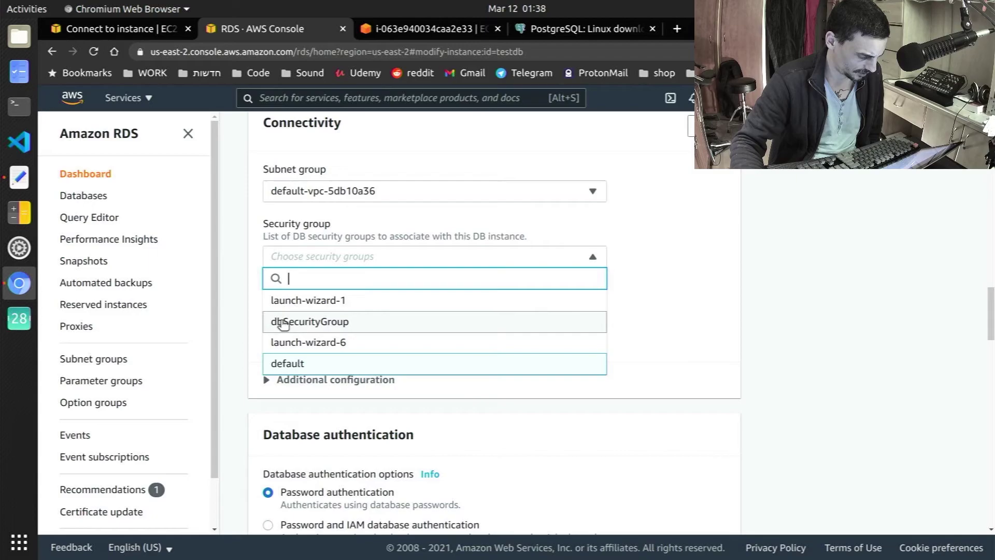
left_click(529, 320)
left_click(562, 367)
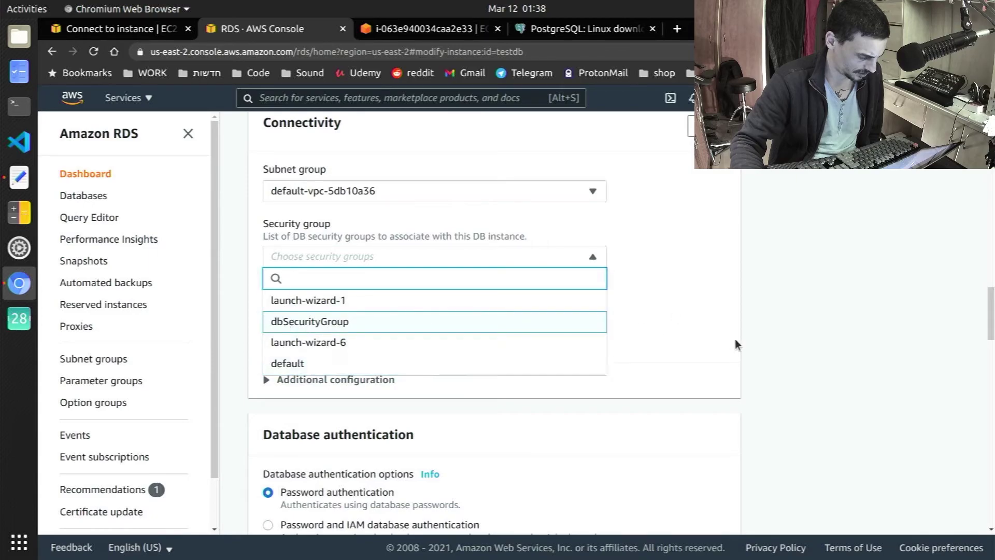
left_click(735, 342)
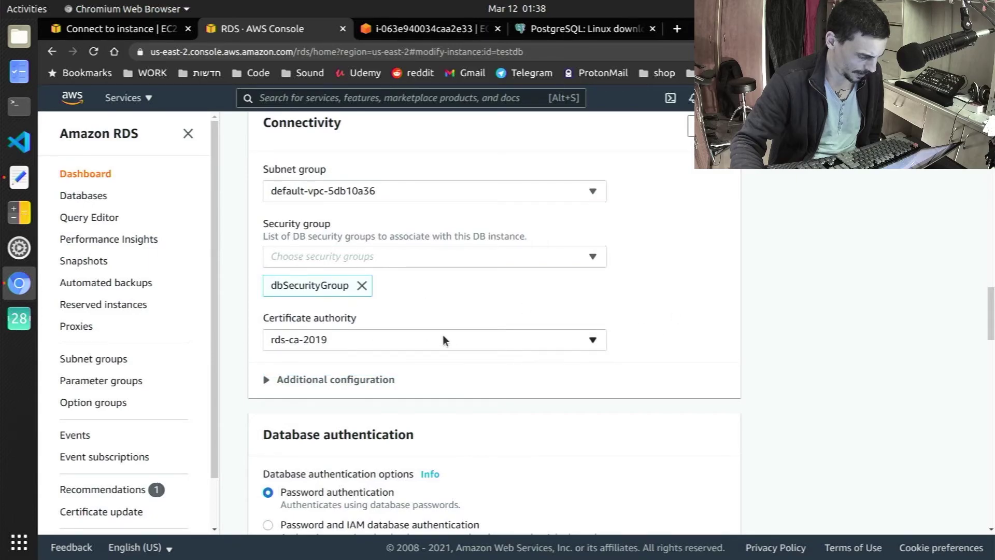
- Submit the testdb modification, scheduled for the next maintenance window, and check the database's status in the list
scroll(443, 340, "down", 20)
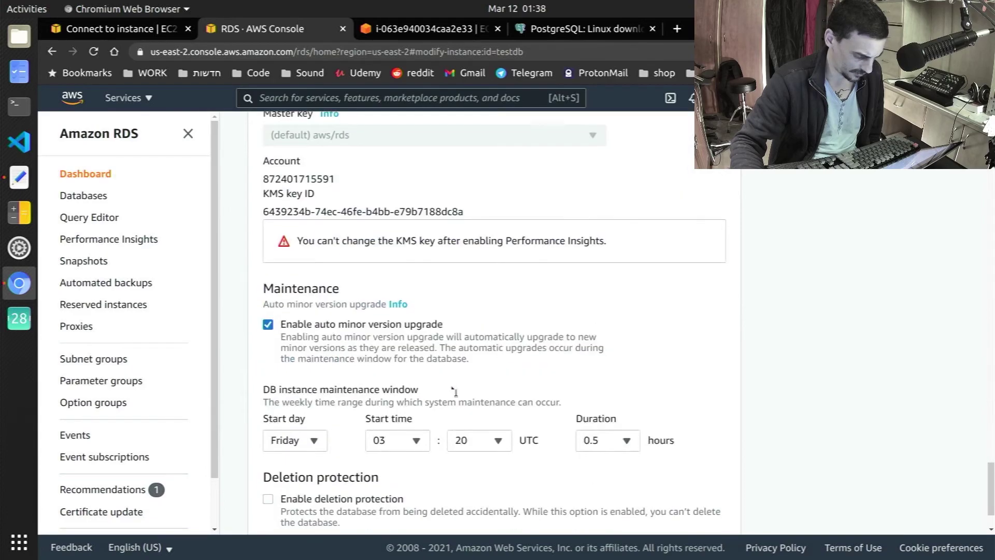
scroll(455, 393, "down", 3)
left_click(726, 506)
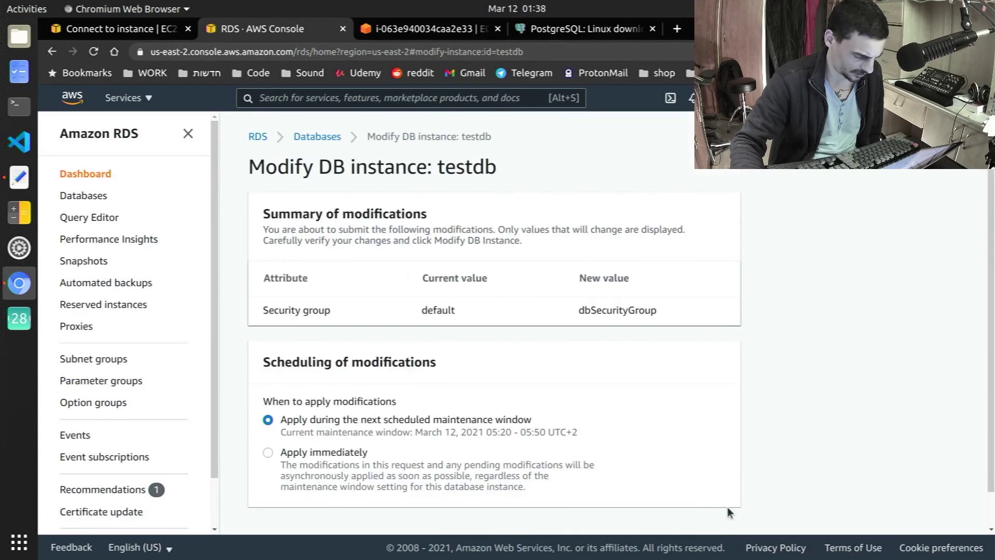
scroll(726, 506, "down", 1)
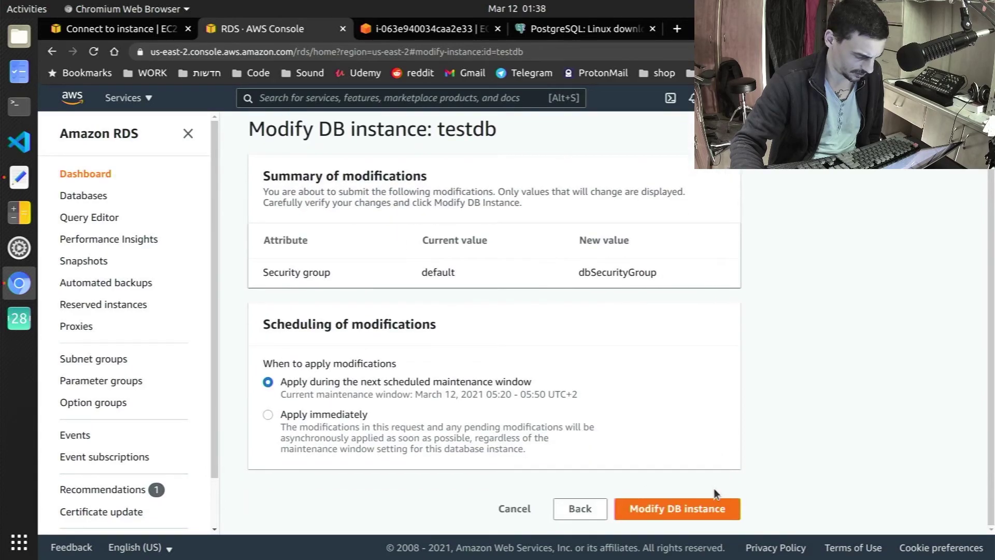
left_click(708, 517)
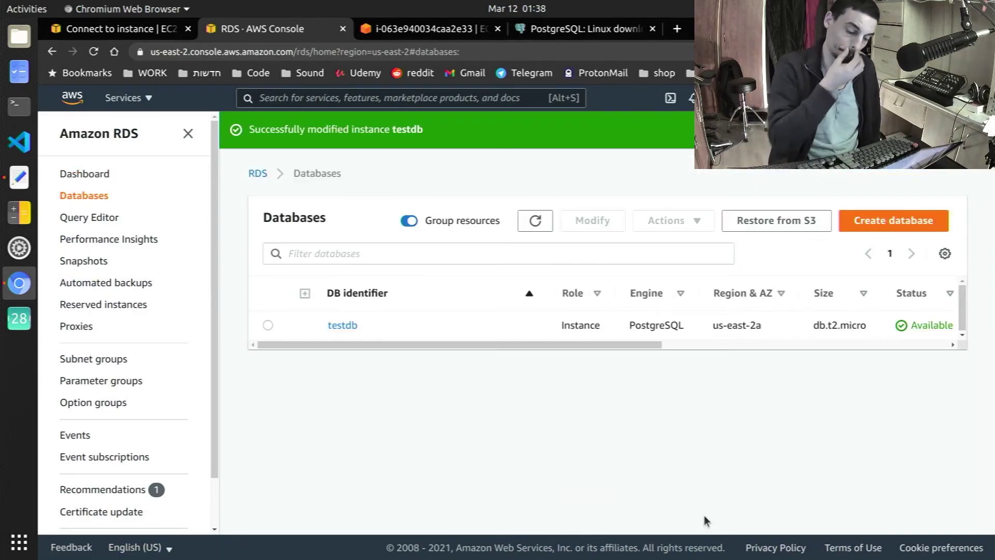
double_click(915, 328)
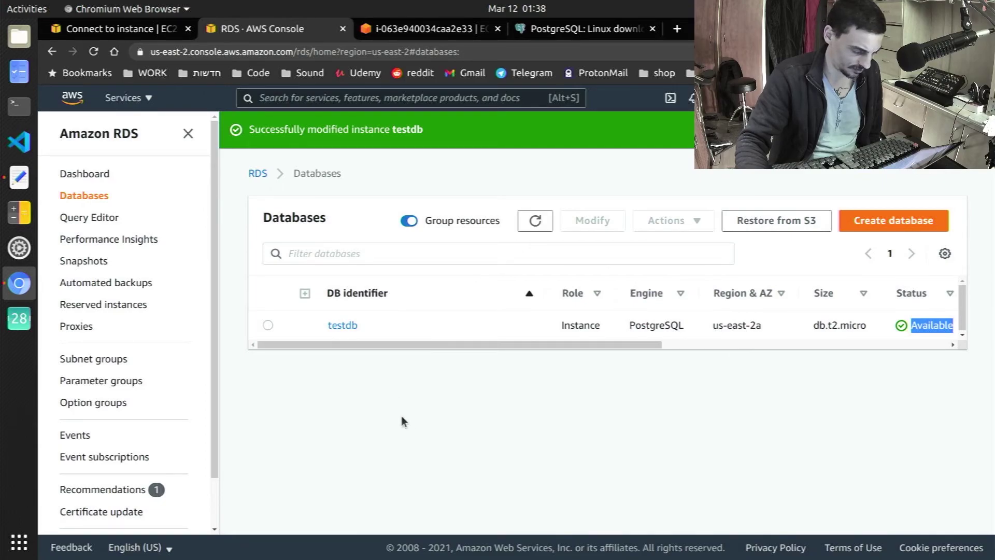
- In the EC2 instance's terminal session, rerun the previous psql connection command to testdb and enter the database password
left_click(469, 30)
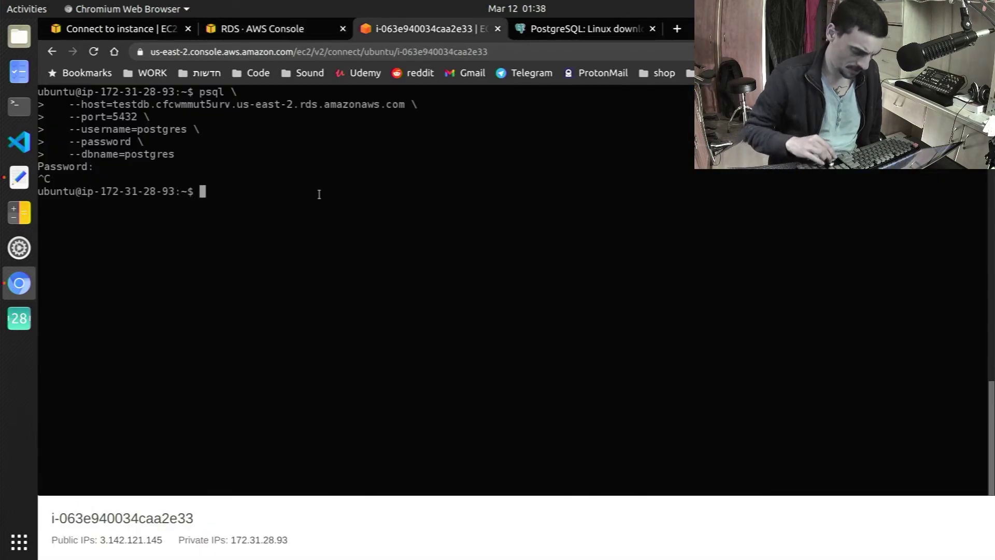
key("Up")
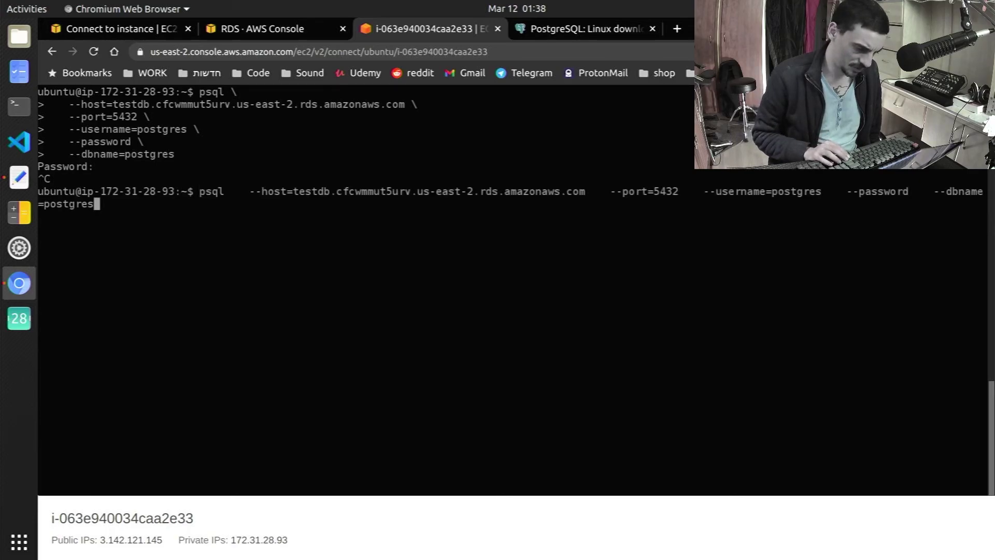
key("Return")
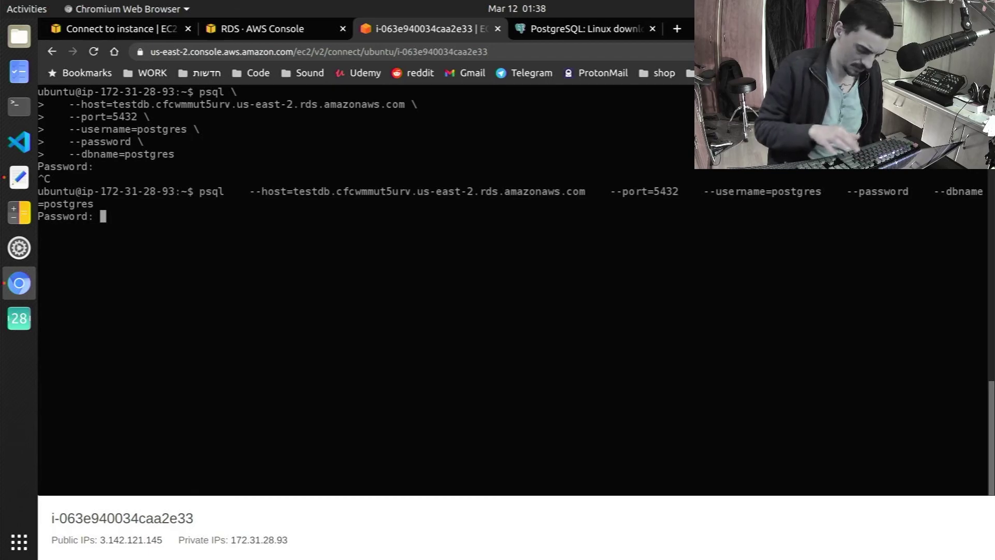
key("Return")
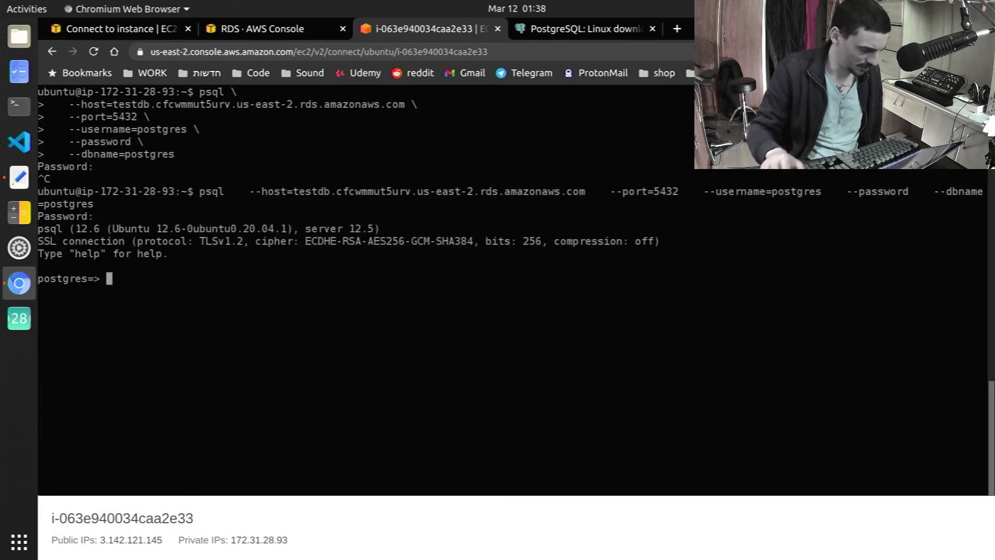
- List the relations in the postgres database with \d
left_click_drag(83, 279, 76, 279)
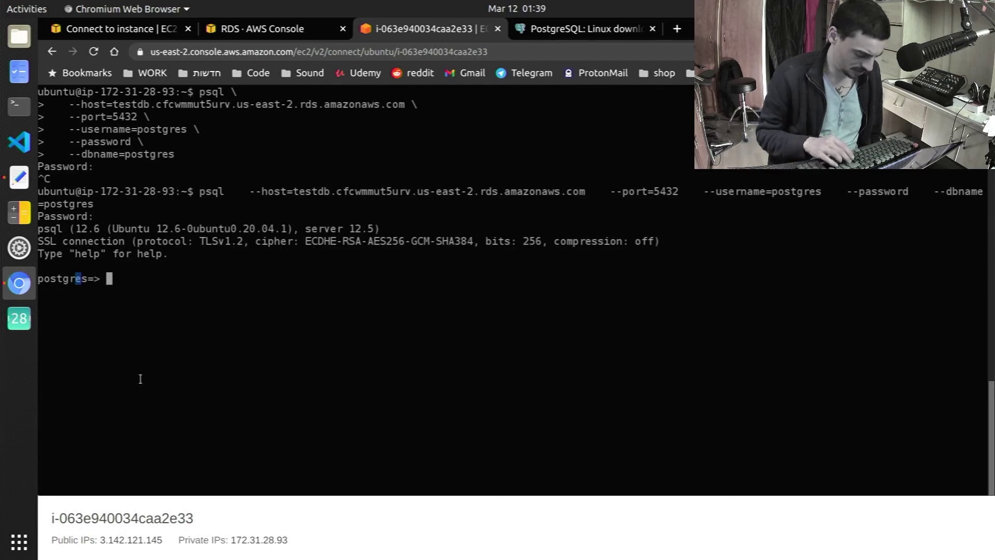
type("\\")
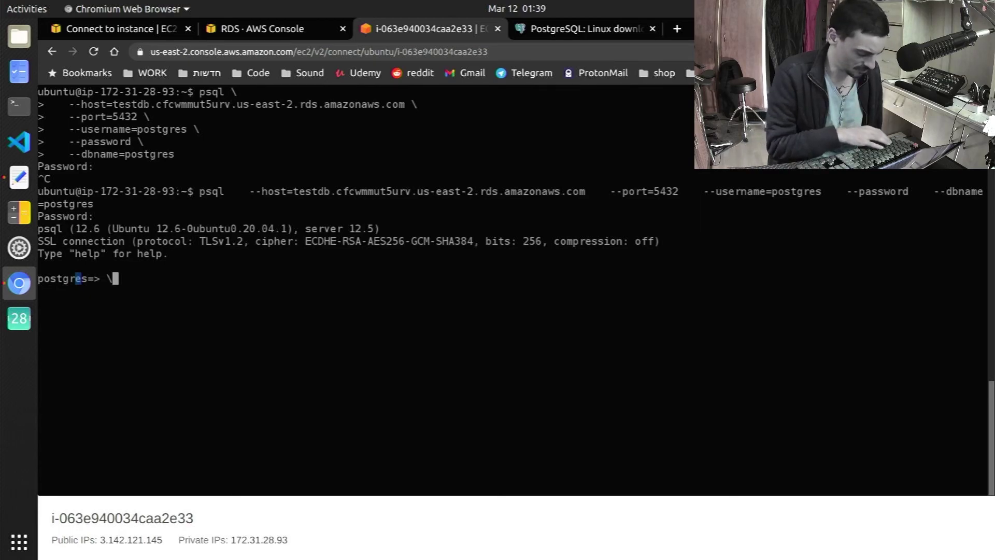
type("d")
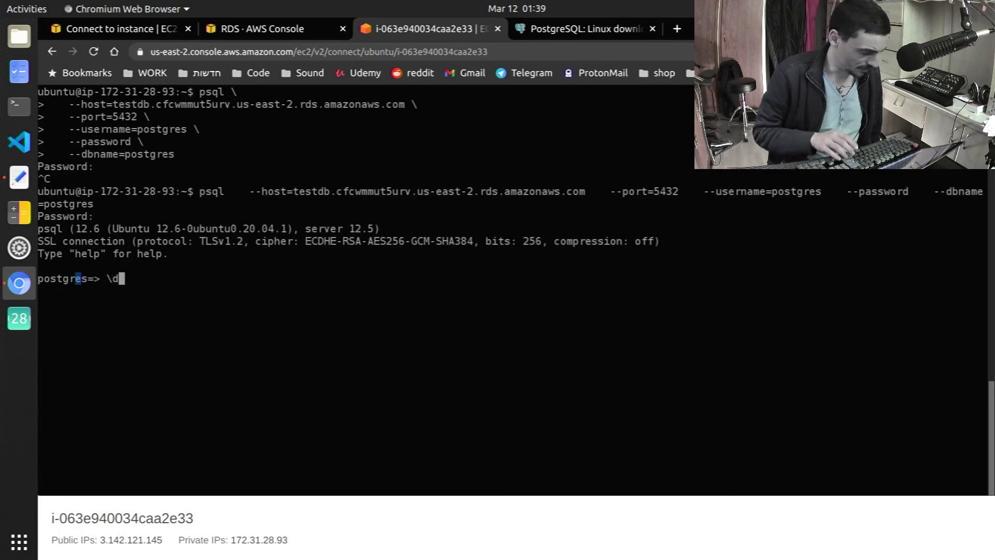
key("Return")
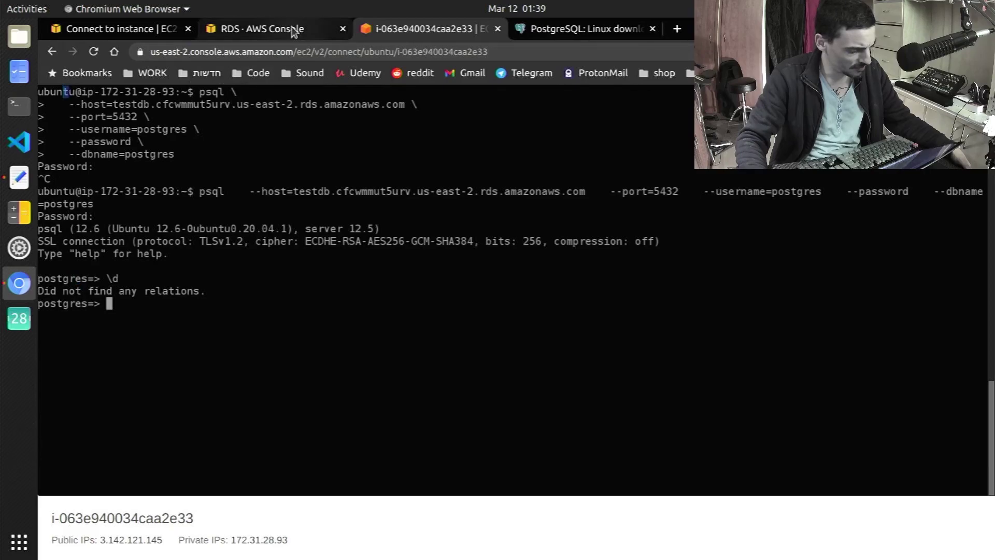
- Go back to the RDS databases list and clear the text highlight on testdb's status
left_click(269, 31)
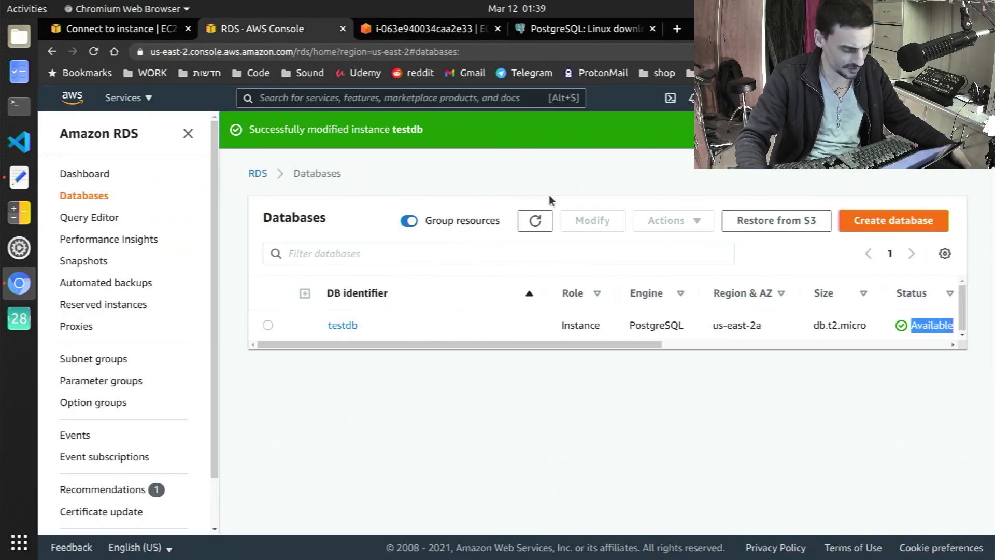
left_click(812, 398)
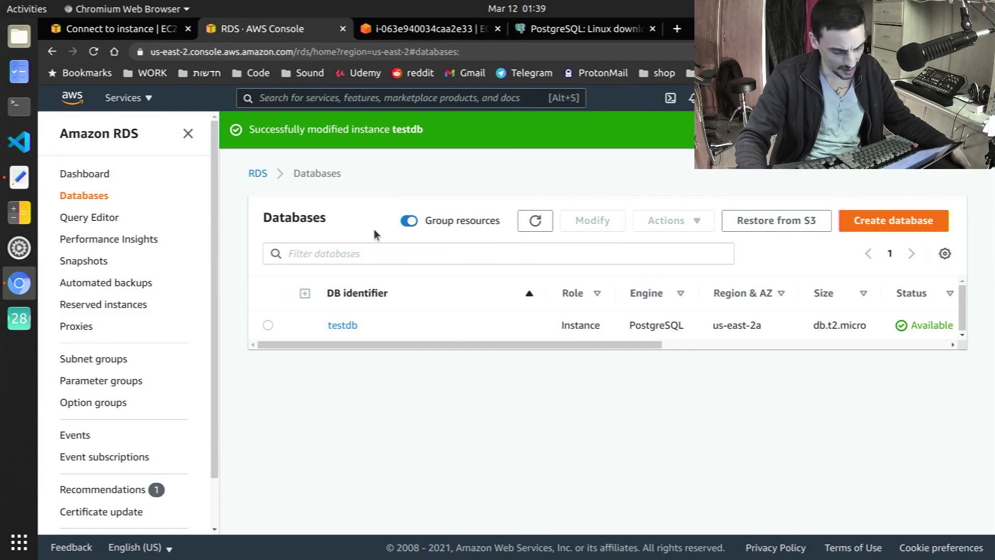